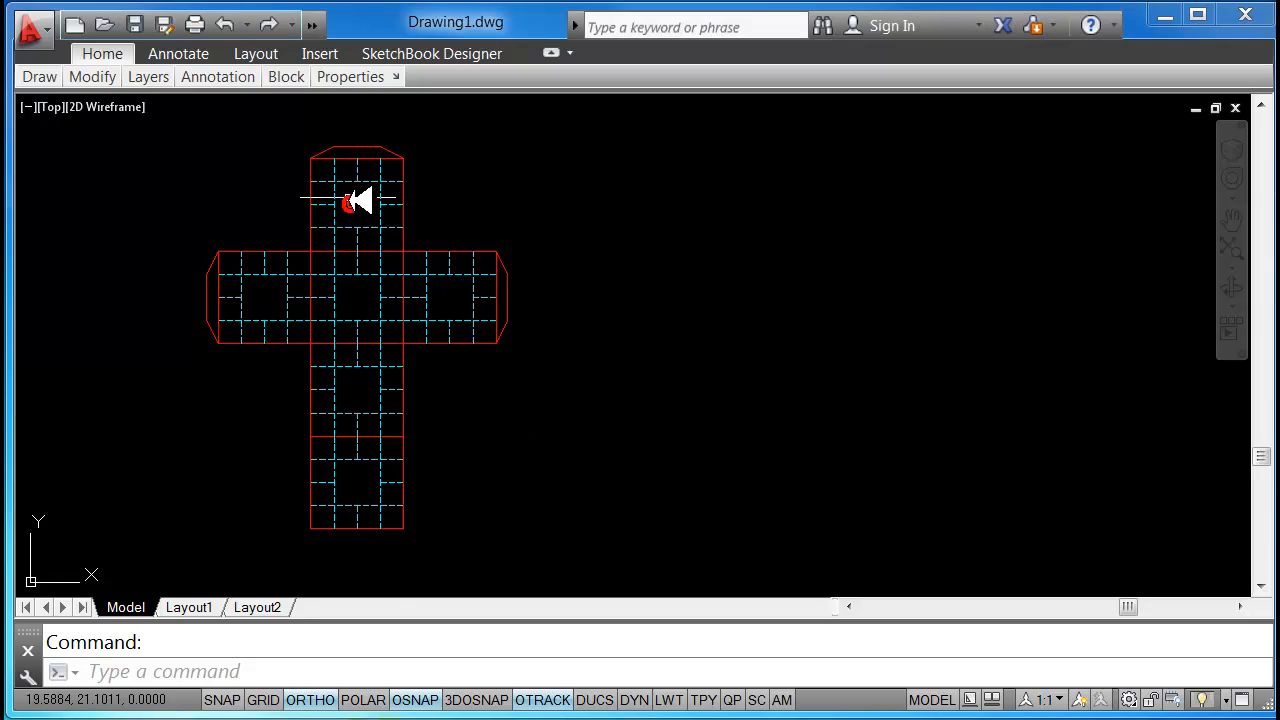
Draw a 2 by 2 unit square from lines in the empty area right of the existing cube net
{"action": "scroll", "coordinate": [360, 200], "scroll_direction": "up", "scroll_amount": 4}
{"action": "middle_click_drag", "start_coordinate": [404, 310], "coordinate": [414, 327]}
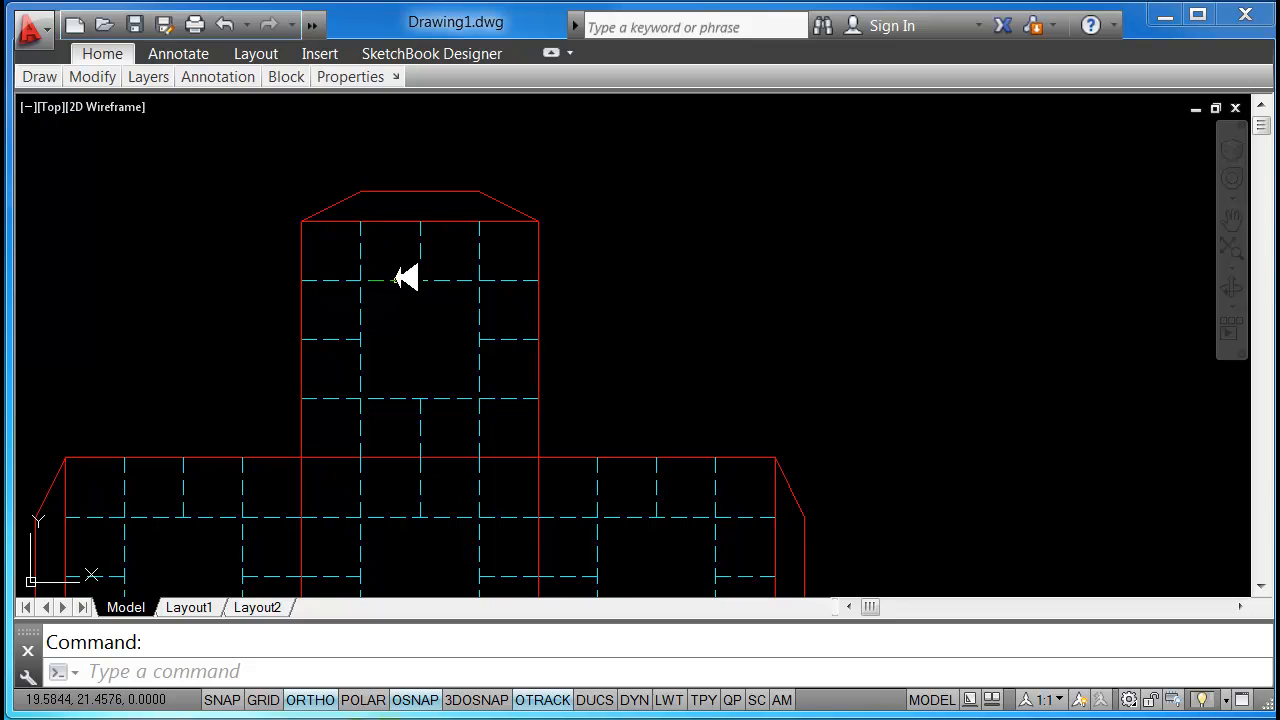
{"action": "scroll", "coordinate": [615, 275], "scroll_direction": "down", "scroll_amount": 2}
{"action": "middle_click_drag", "start_coordinate": [640, 297], "coordinate": [503, 229]}
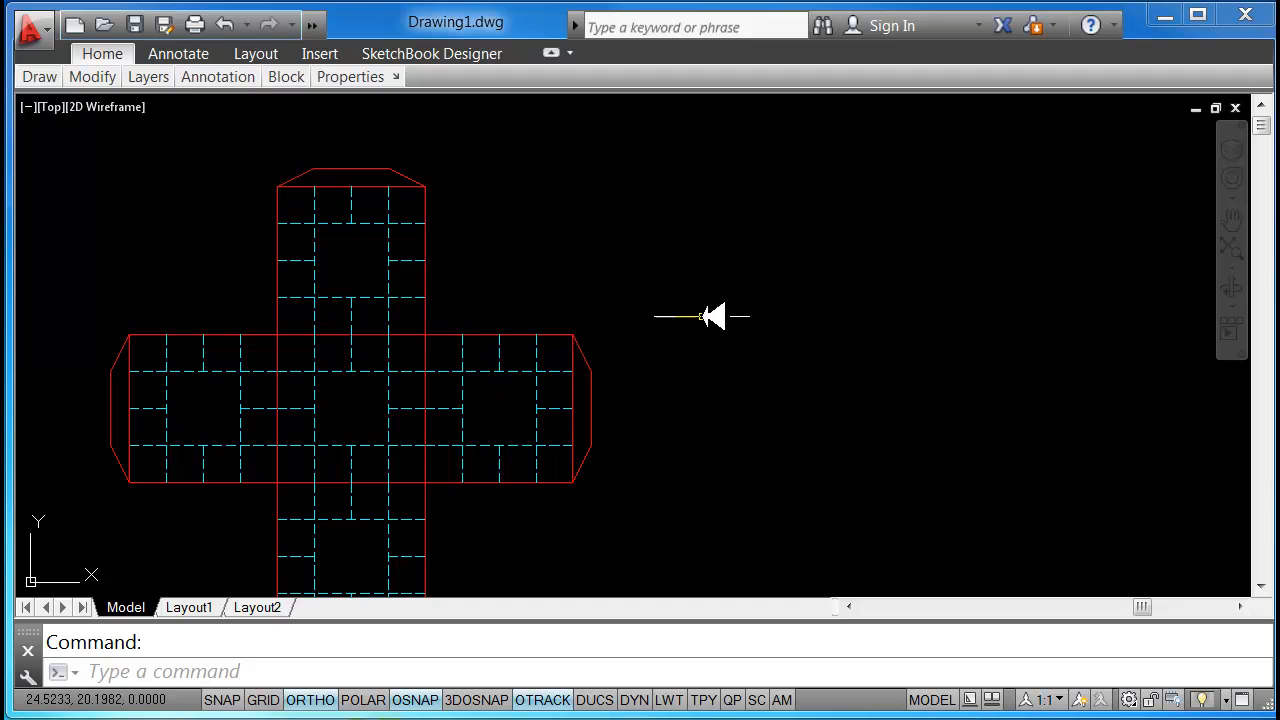
{"action": "mouse_move", "coordinate": [710, 318]}
{"action": "middle_mouse_down"}
{"action": "mouse_move", "coordinate": [603, 303]}
{"action": "mouse_move", "coordinate": [555, 323]}
{"action": "middle_mouse_up"}
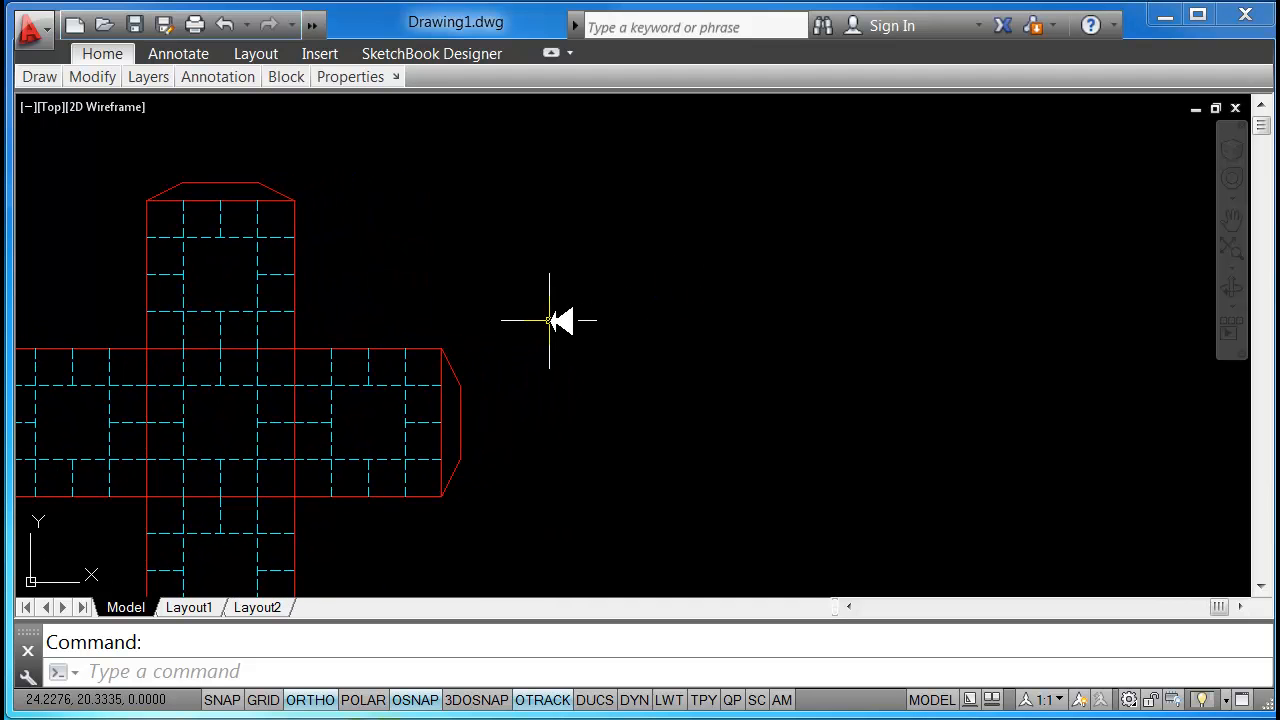
{"action": "type", "text": "l"}
{"action": "key", "text": "Return"}
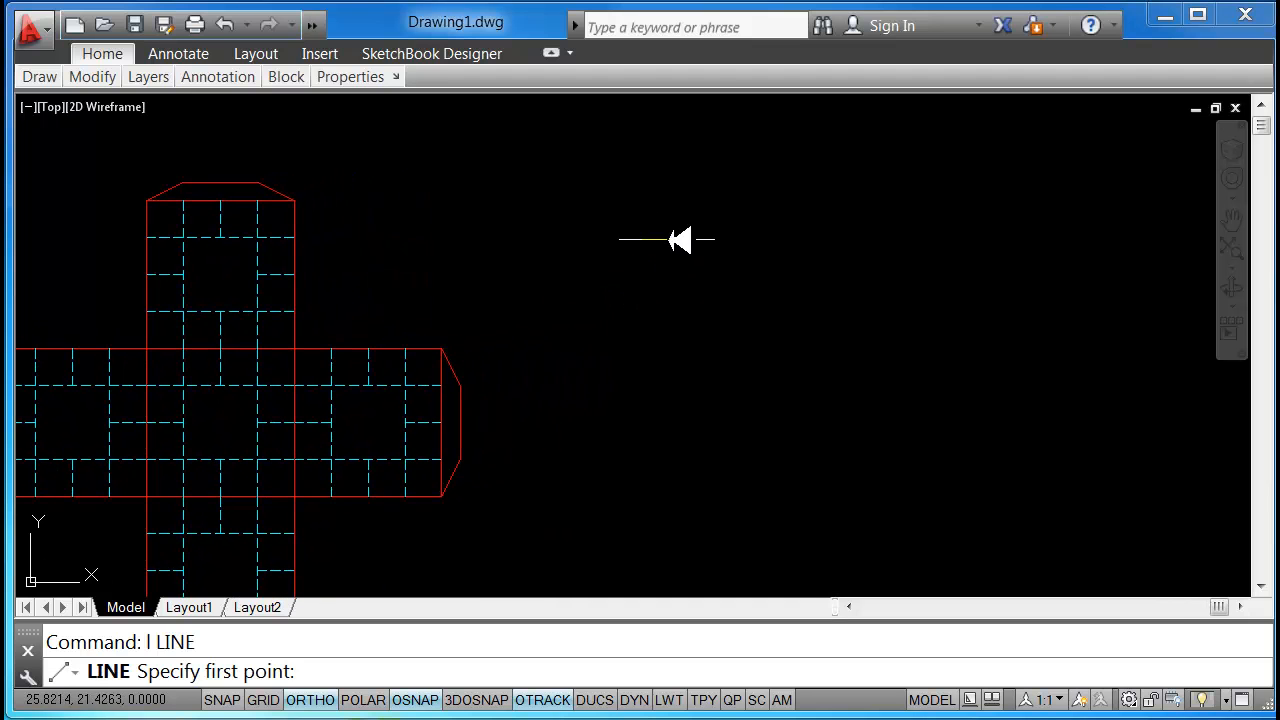
{"action": "left_click", "coordinate": [681, 208]}
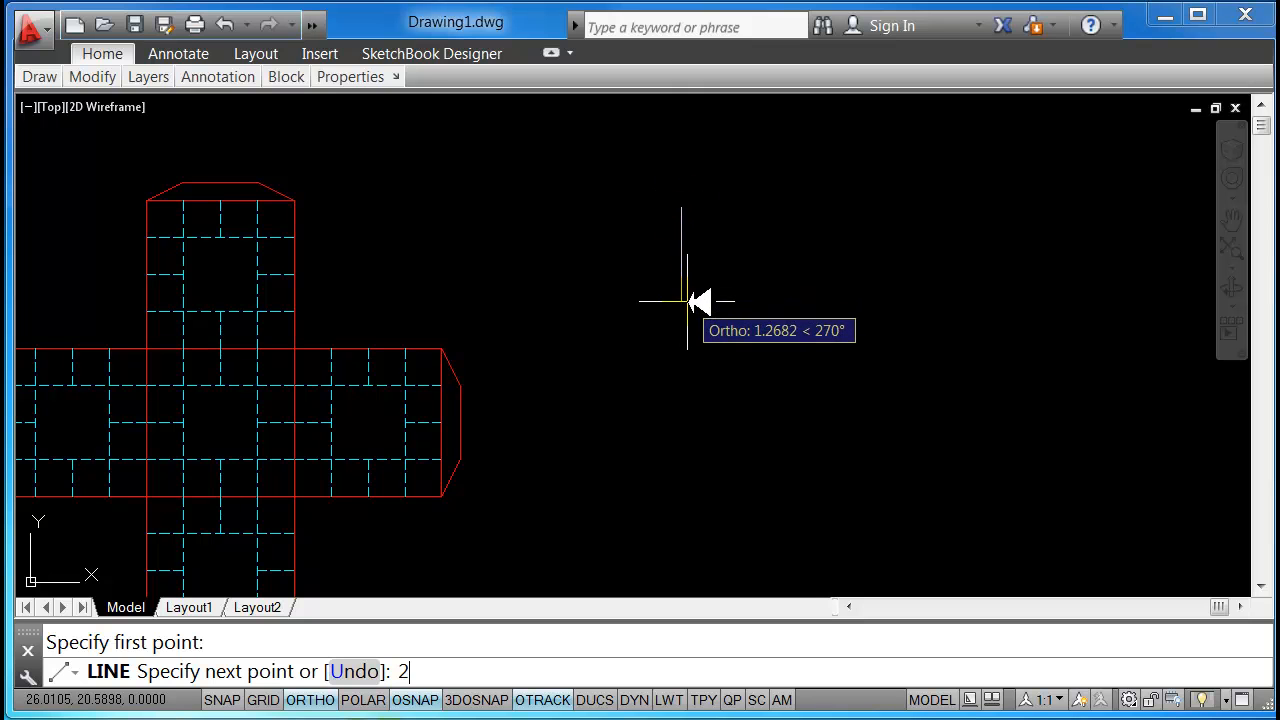
{"action": "key", "text": "Return"}
{"action": "type", "text": "2"}
{"action": "key", "text": "Return"}
{"action": "type", "text": "2"}
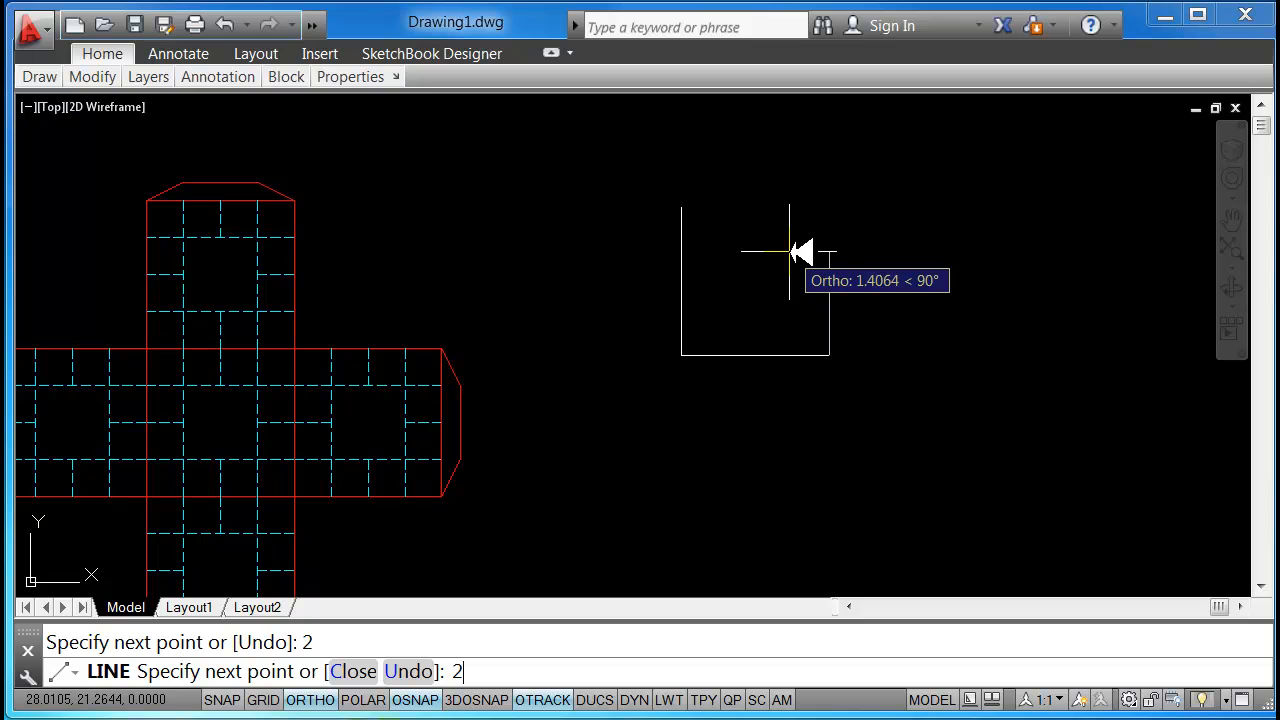
{"action": "key", "text": "Return"}
{"action": "left_click", "coordinate": [681, 208]}
{"action": "key", "text": "Return"}
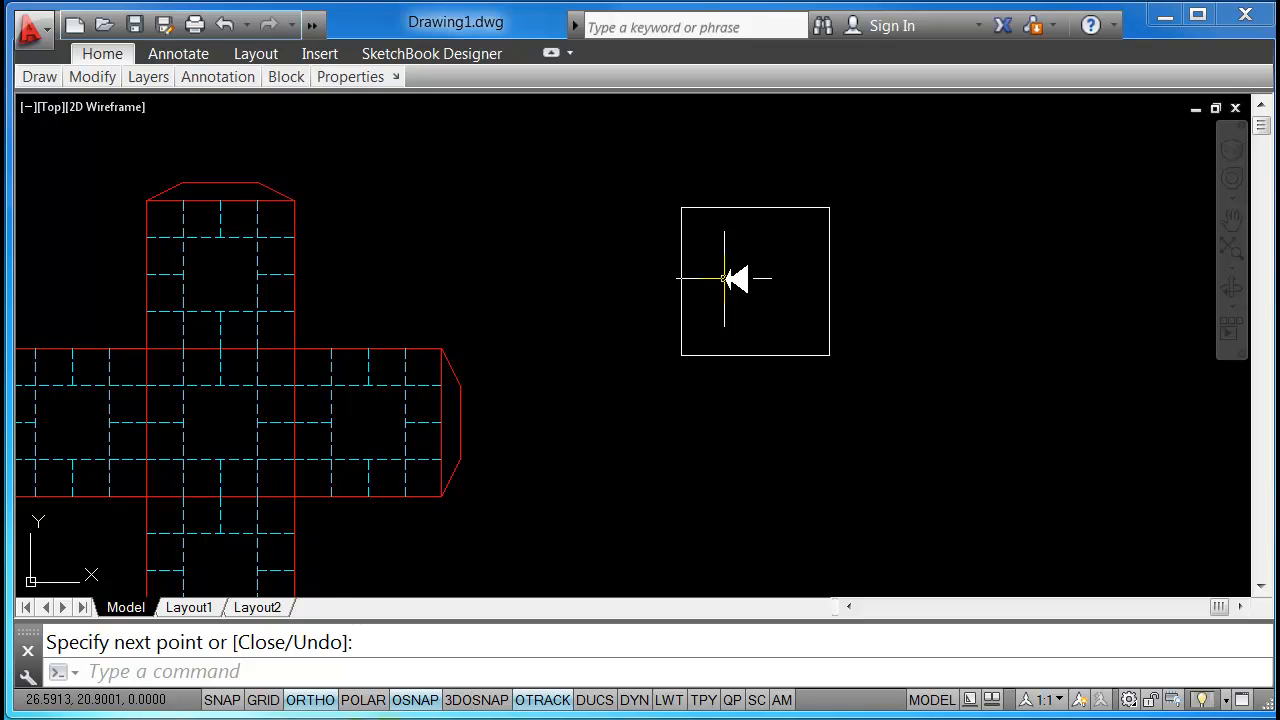
Offset the square's left edge inward repeatedly at 0.5 spacing to create three vertical grid lines
{"action": "type", "text": "O"}
{"action": "key", "text": "Return"}
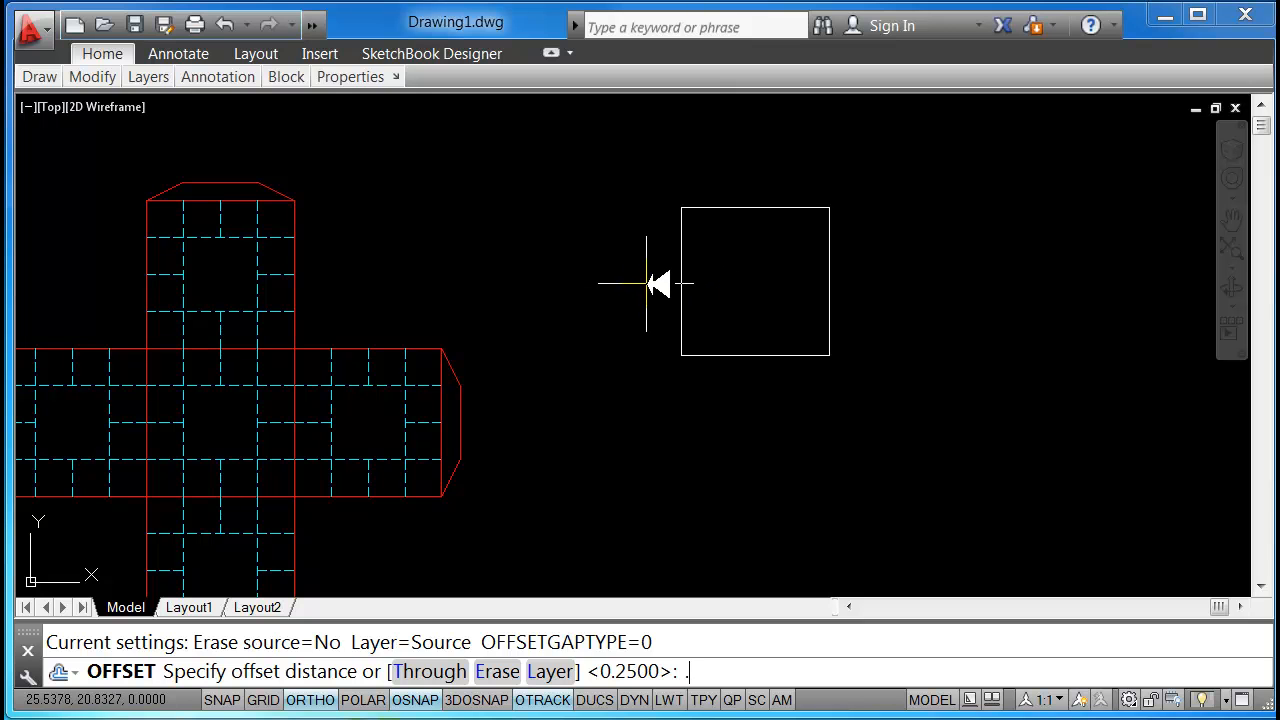
{"action": "key", "text": "Return"}
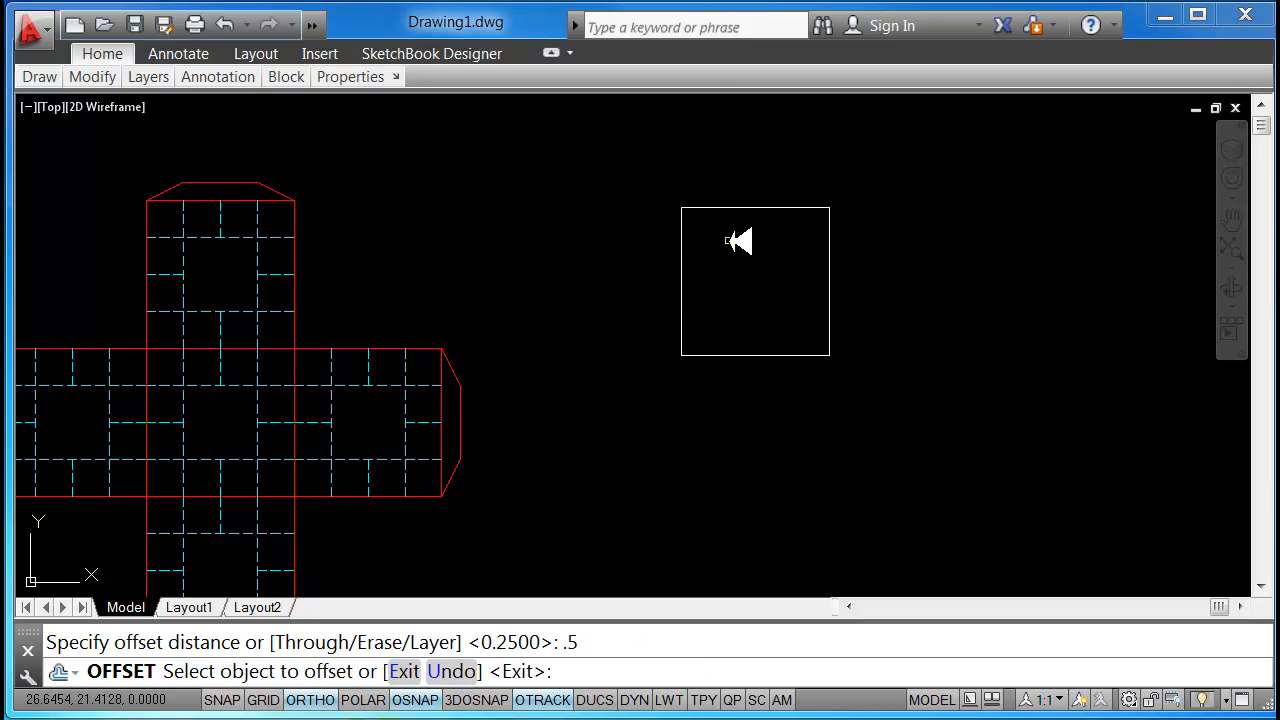
{"action": "left_click", "coordinate": [682, 275]}
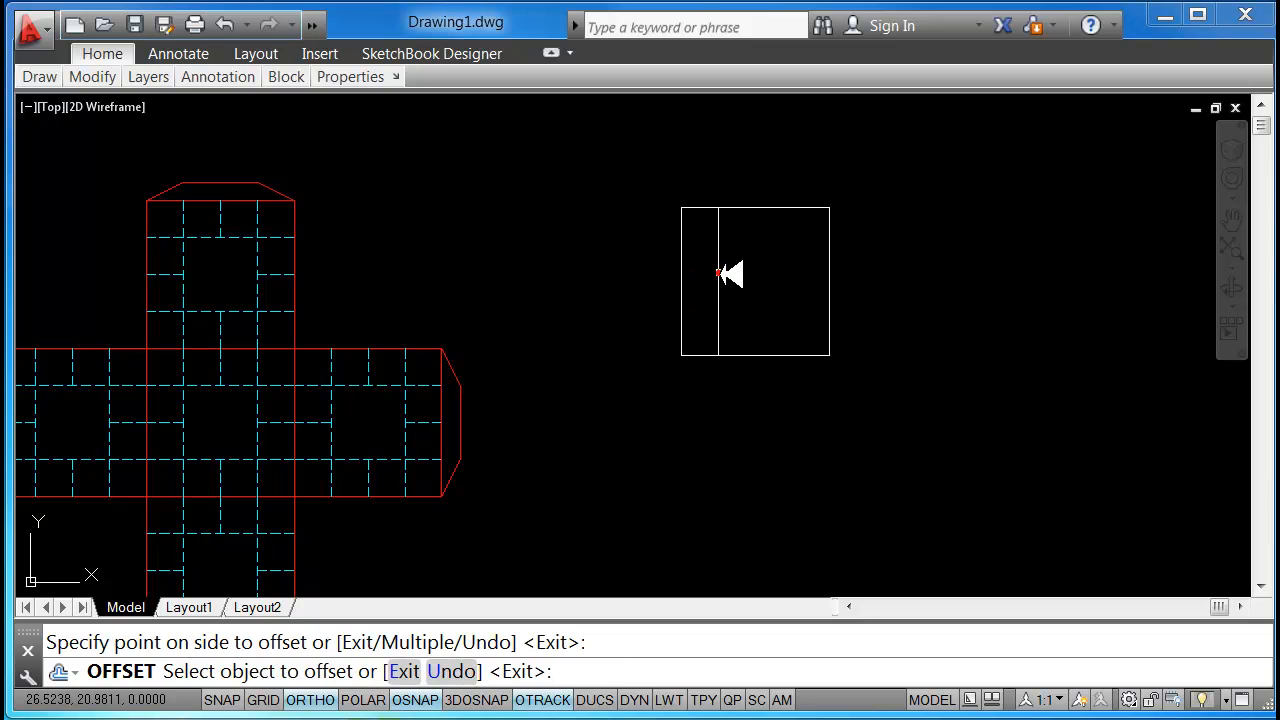
{"action": "left_click", "coordinate": [718, 280]}
{"action": "left_click", "coordinate": [740, 280]}
{"action": "left_click", "coordinate": [755, 280]}
{"action": "left_click", "coordinate": [790, 281]}
Offset the square's top edge downward repeatedly at 0.5 spacing to create three horizontal grid lines, and end the offset
{"action": "left_click", "coordinate": [770, 207]}
{"action": "left_click", "coordinate": [776, 237]}
{"action": "left_click", "coordinate": [783, 246]}
{"action": "left_click", "coordinate": [786, 280]}
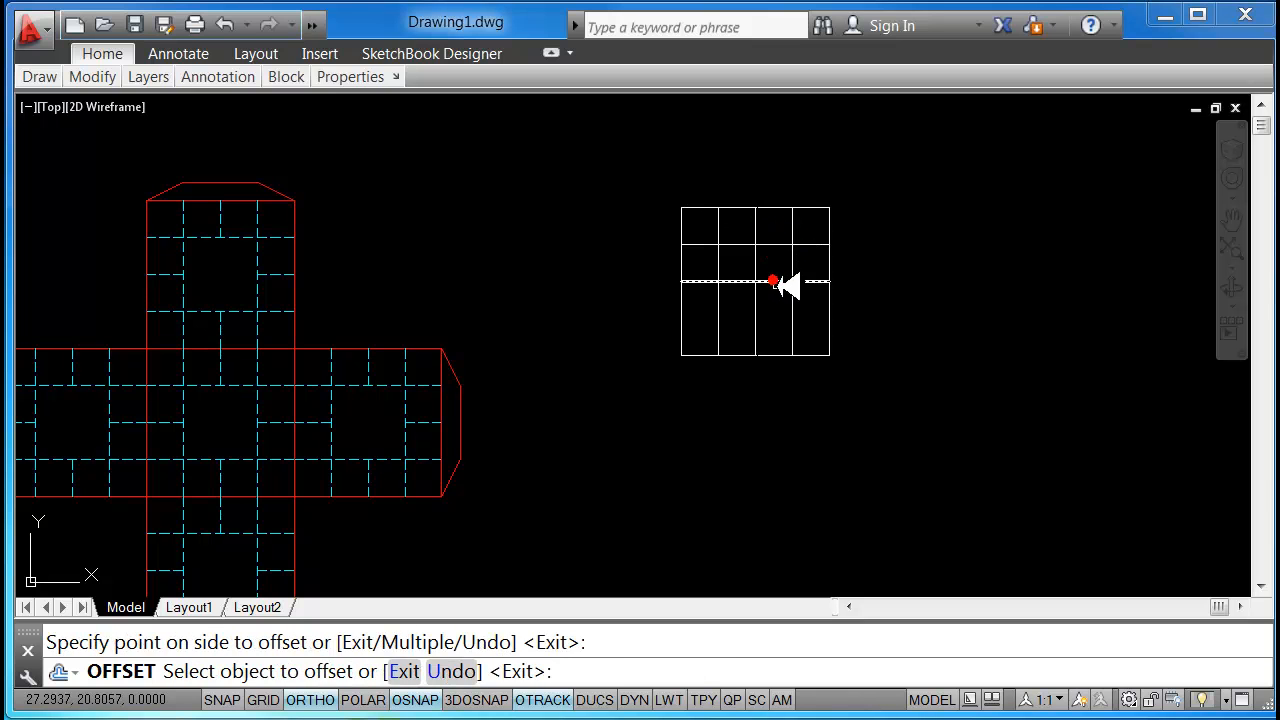
{"action": "left_click", "coordinate": [777, 281]}
{"action": "left_click", "coordinate": [776, 303]}
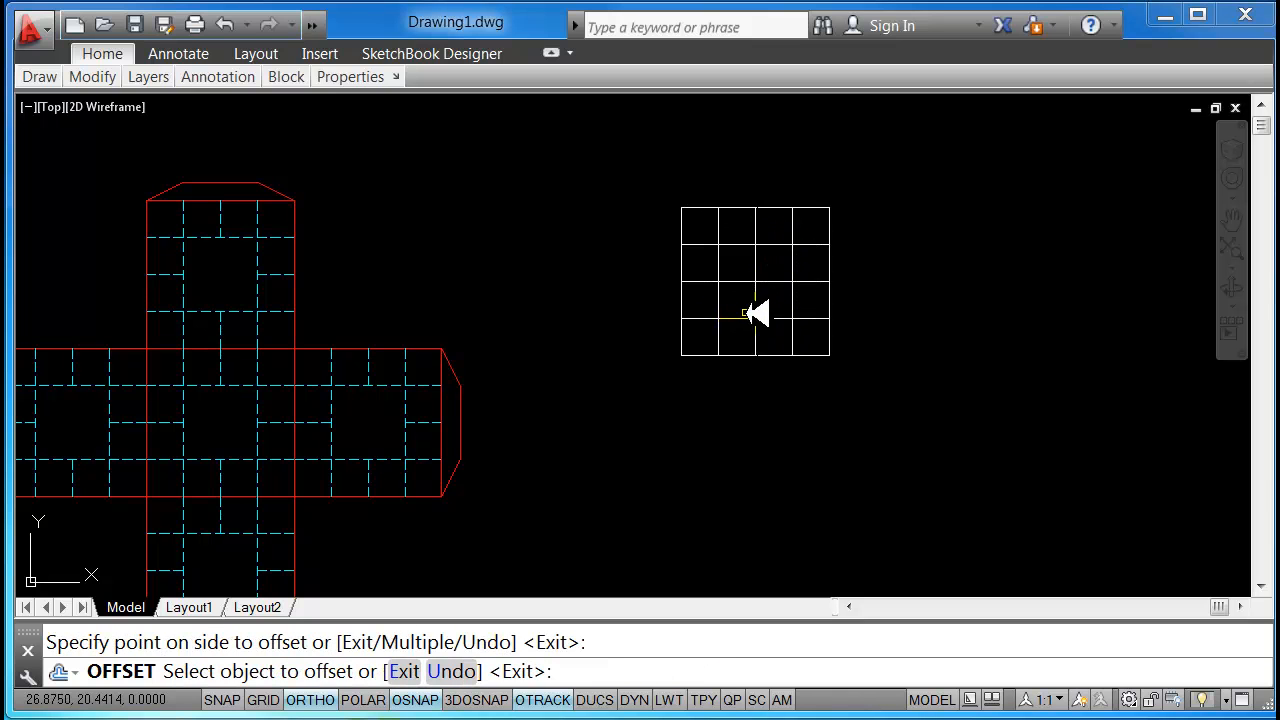
{"action": "key", "text": "Escape"}
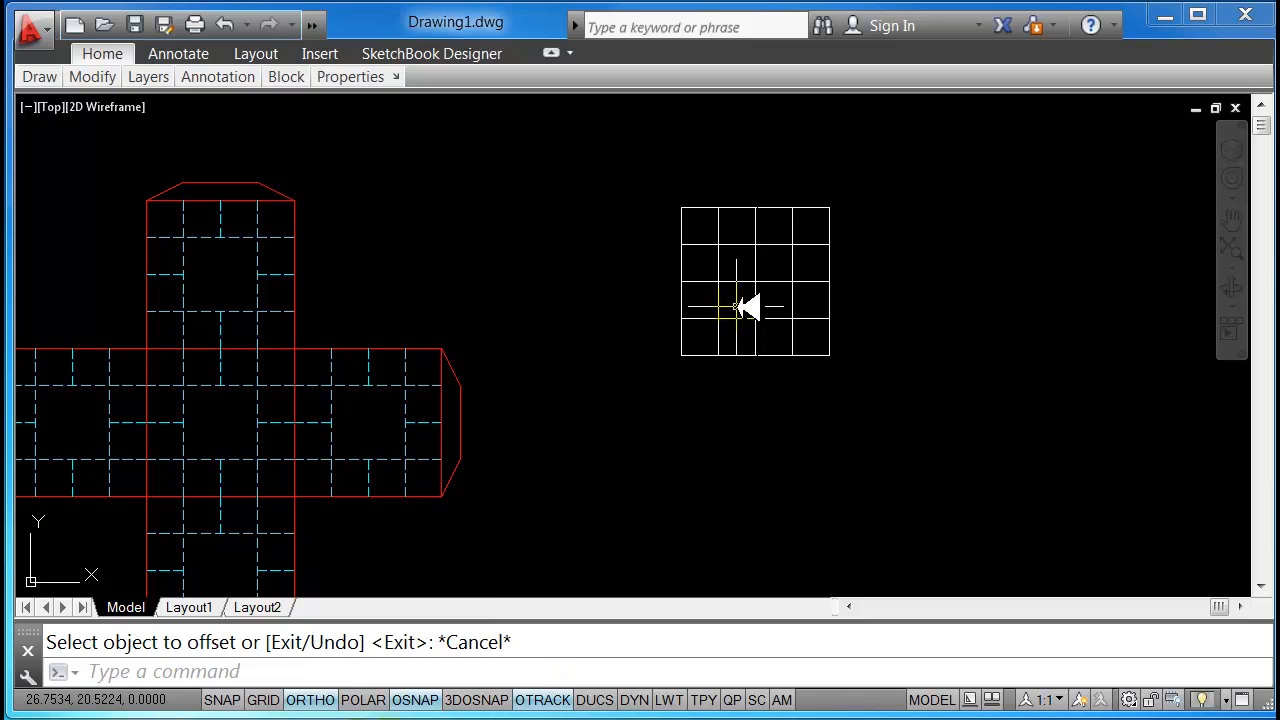
Give all the inner grid lines of the square the HIDDEN2 linetype and the colour Cyan
{"action": "left_click", "coordinate": [807, 333]}
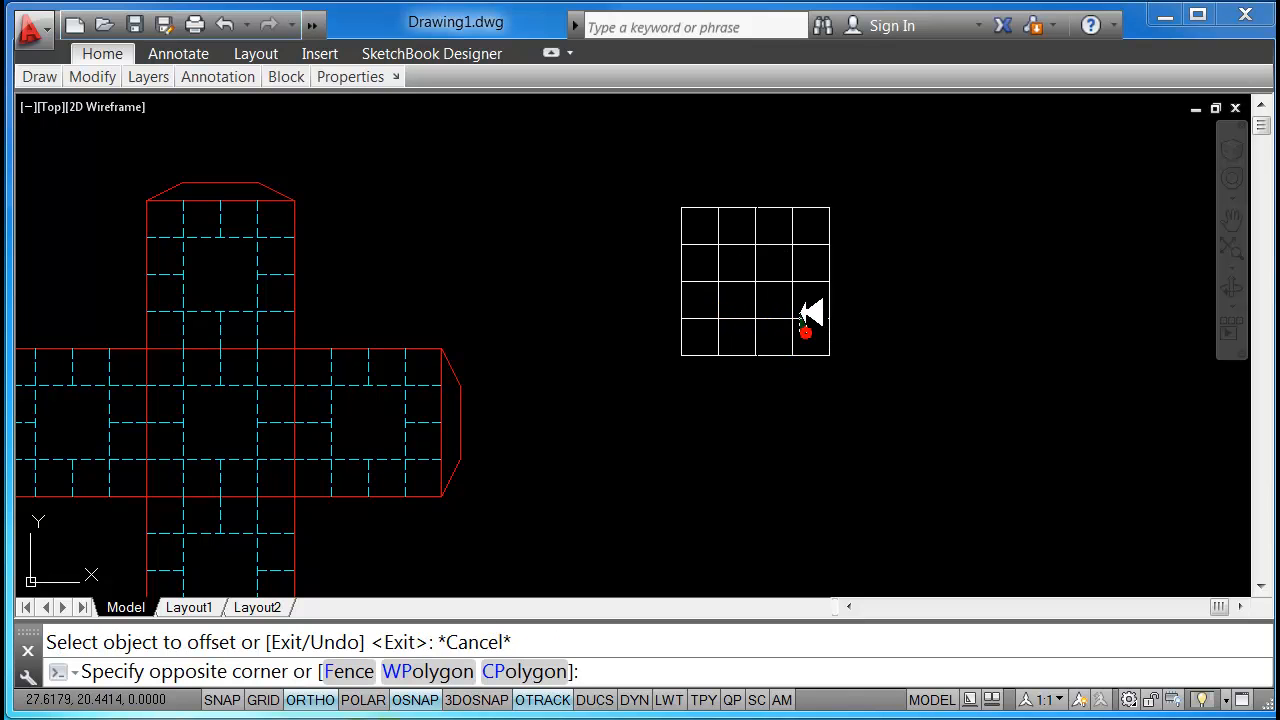
{"action": "left_click", "coordinate": [721, 232]}
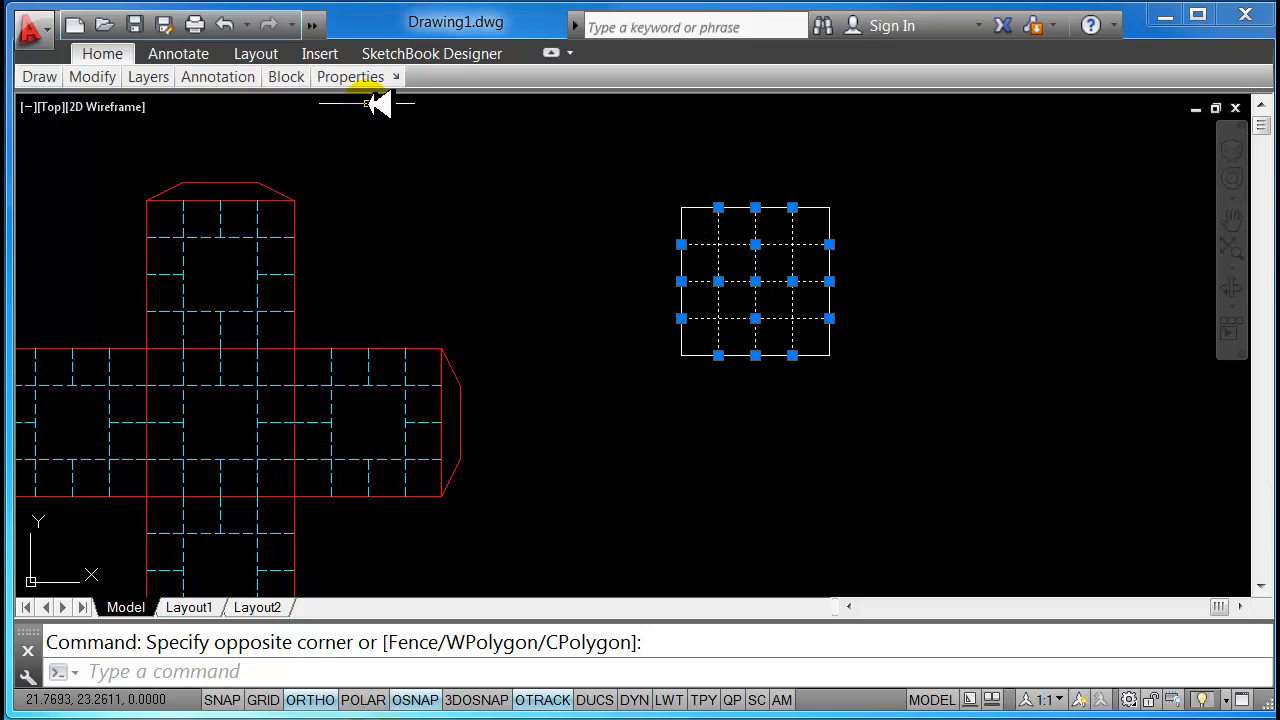
{"action": "left_click", "coordinate": [352, 78]}
{"action": "left_click", "coordinate": [380, 165]}
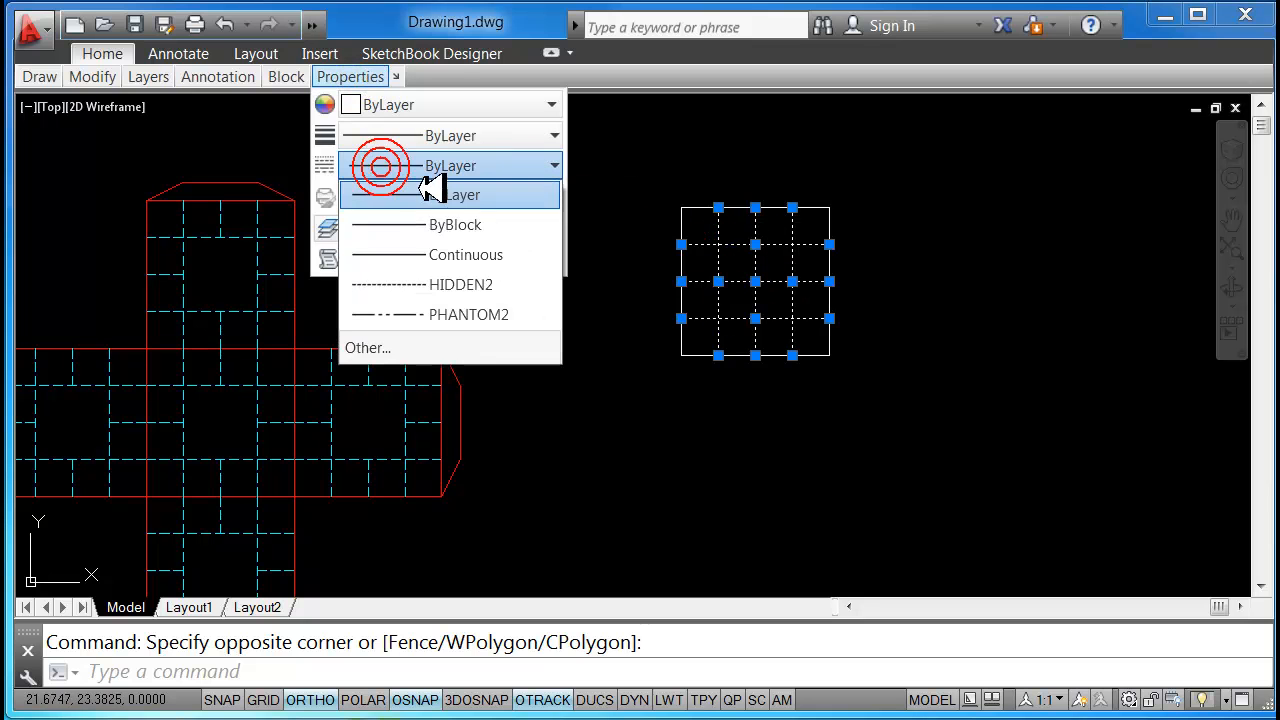
{"action": "left_click", "coordinate": [429, 278]}
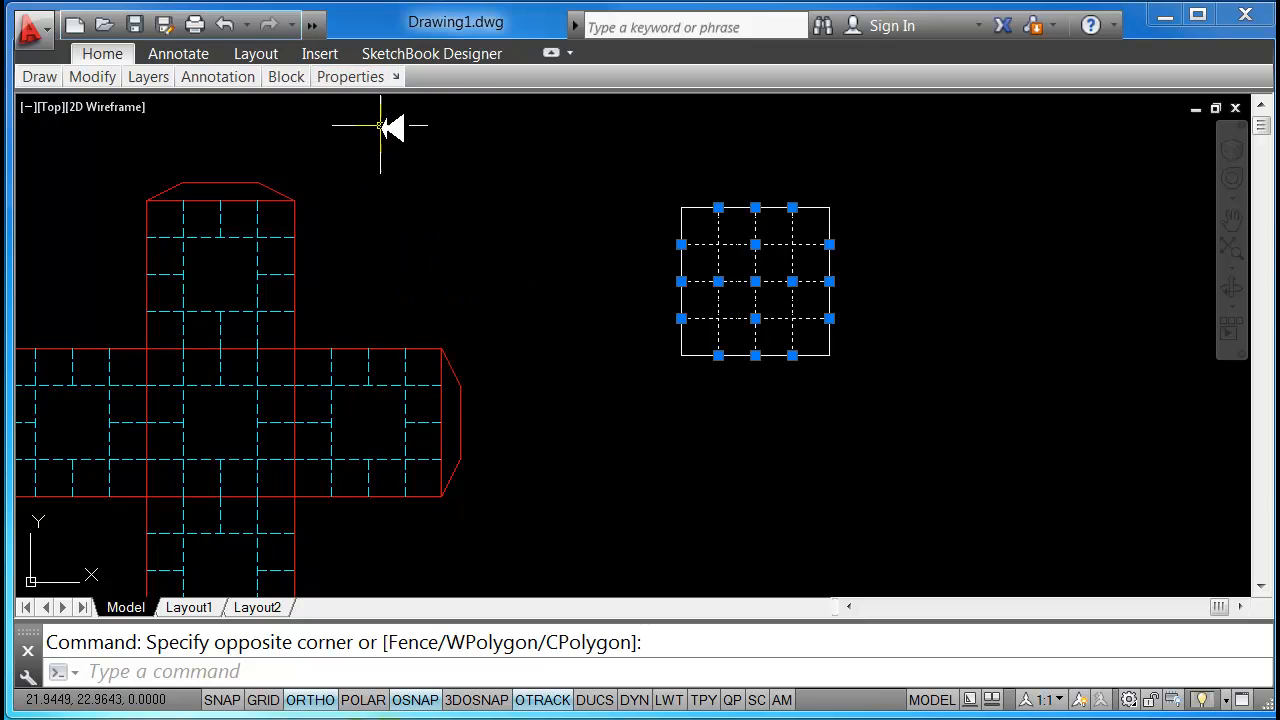
{"action": "left_click", "coordinate": [372, 77]}
{"action": "left_click", "coordinate": [385, 102]}
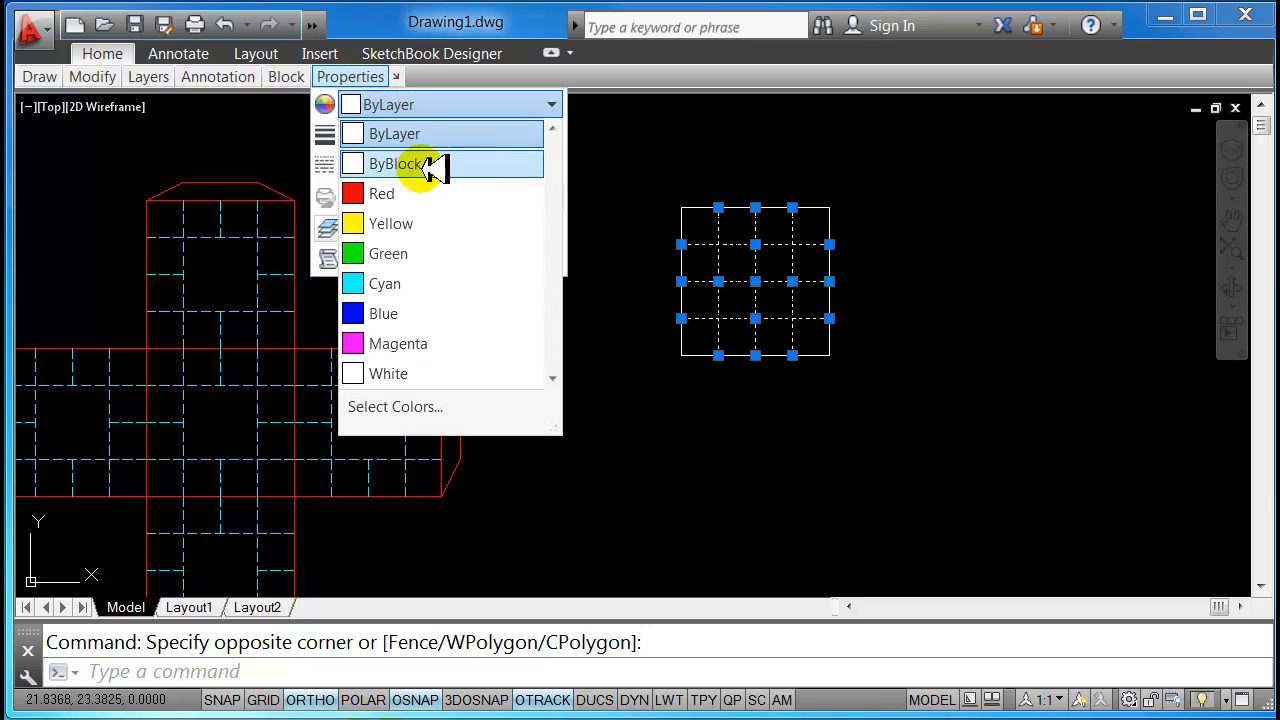
{"action": "left_click", "coordinate": [382, 284]}
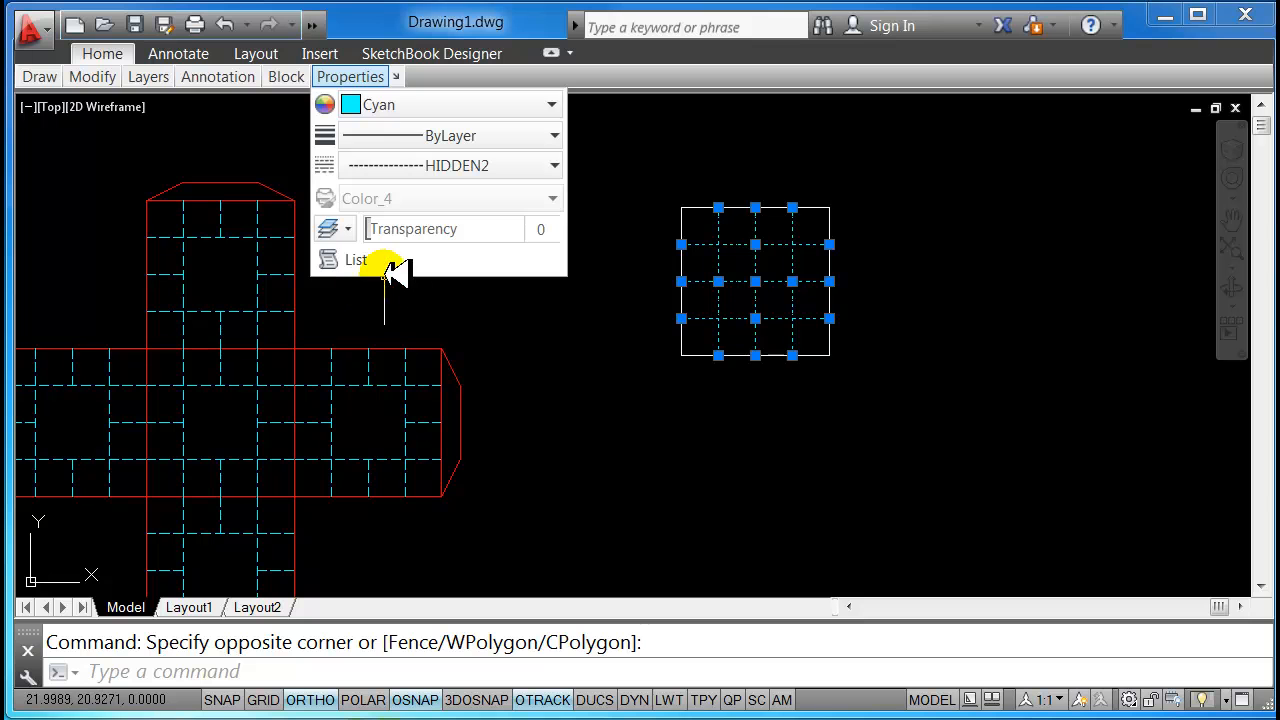
{"action": "key", "text": "Escape"}
Change the colour of the square's four outer edges to Red
{"action": "left_click", "coordinate": [841, 360]}
{"action": "left_click", "coordinate": [837, 340]}
{"action": "left_click", "coordinate": [680, 205]}
{"action": "left_click", "coordinate": [668, 201]}
{"action": "mouse_move", "coordinate": [362, 77]}
{"action": "left_click", "coordinate": [378, 106]}
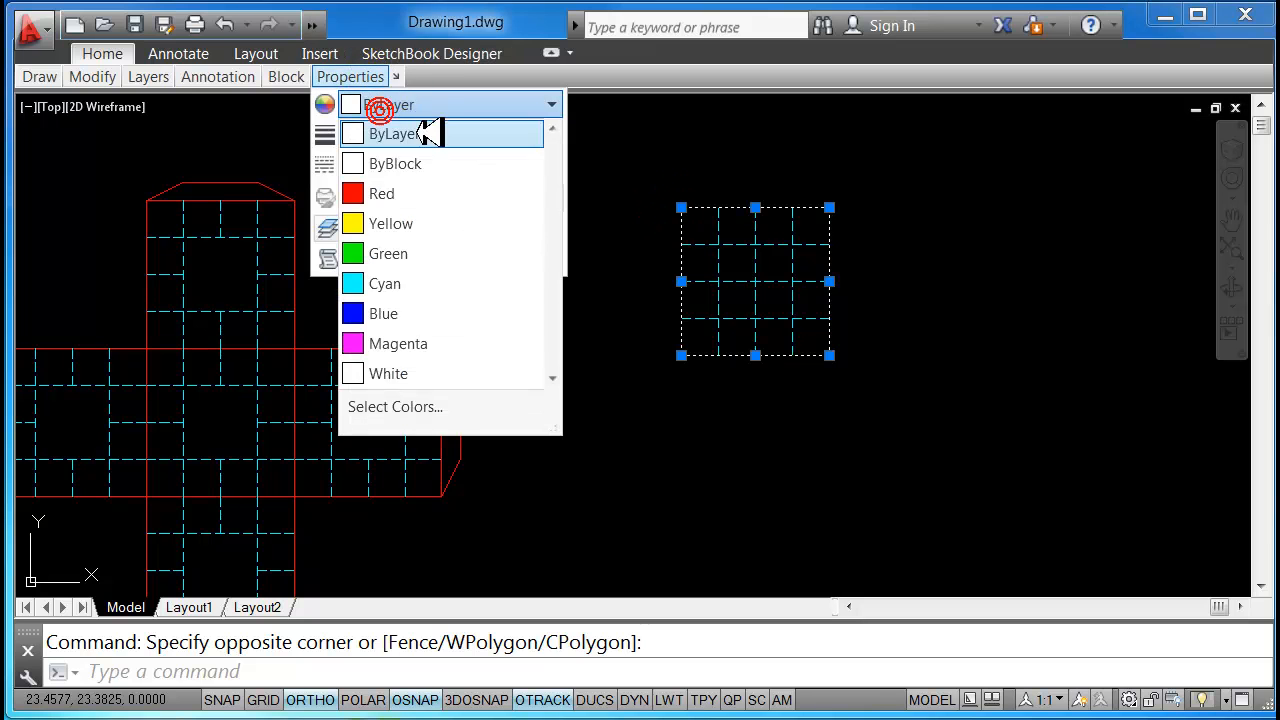
{"action": "left_click", "coordinate": [415, 194]}
{"action": "key", "text": "Escape"}
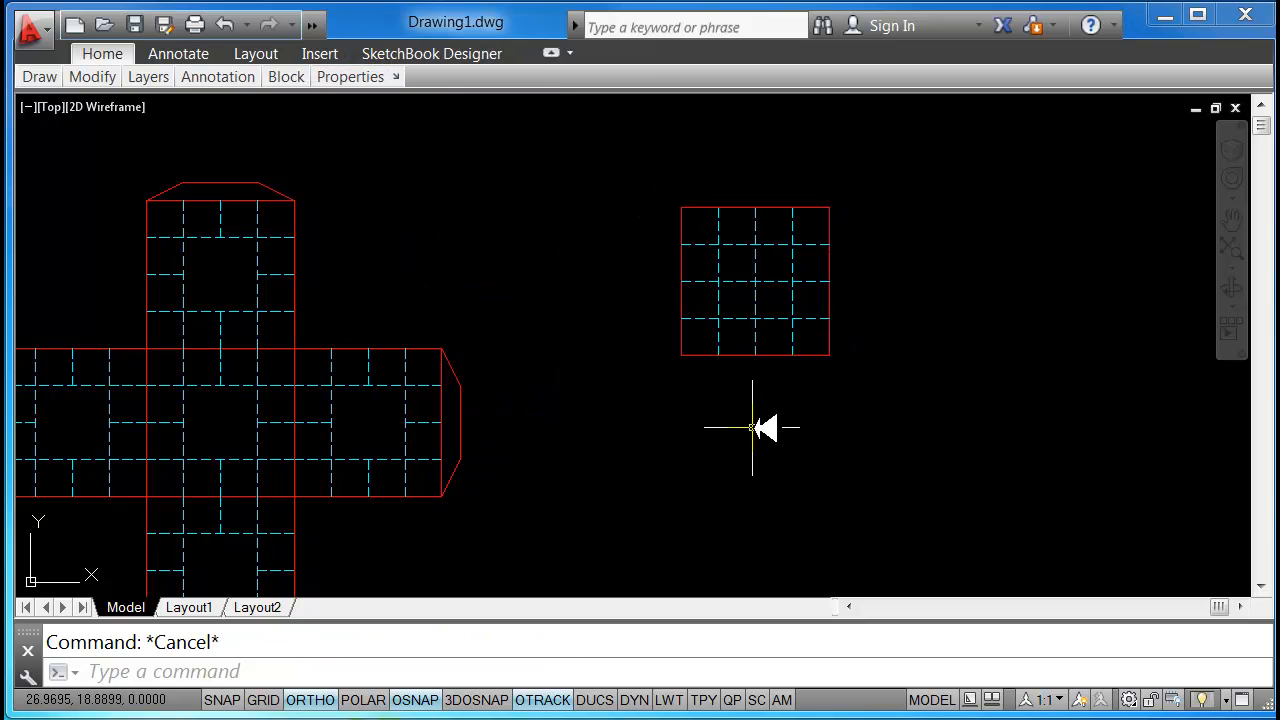
Move the whole gridded square horizontally farther to the right, away from the existing net
{"action": "middle_click_drag", "start_coordinate": [740, 420], "coordinate": [549, 390]}
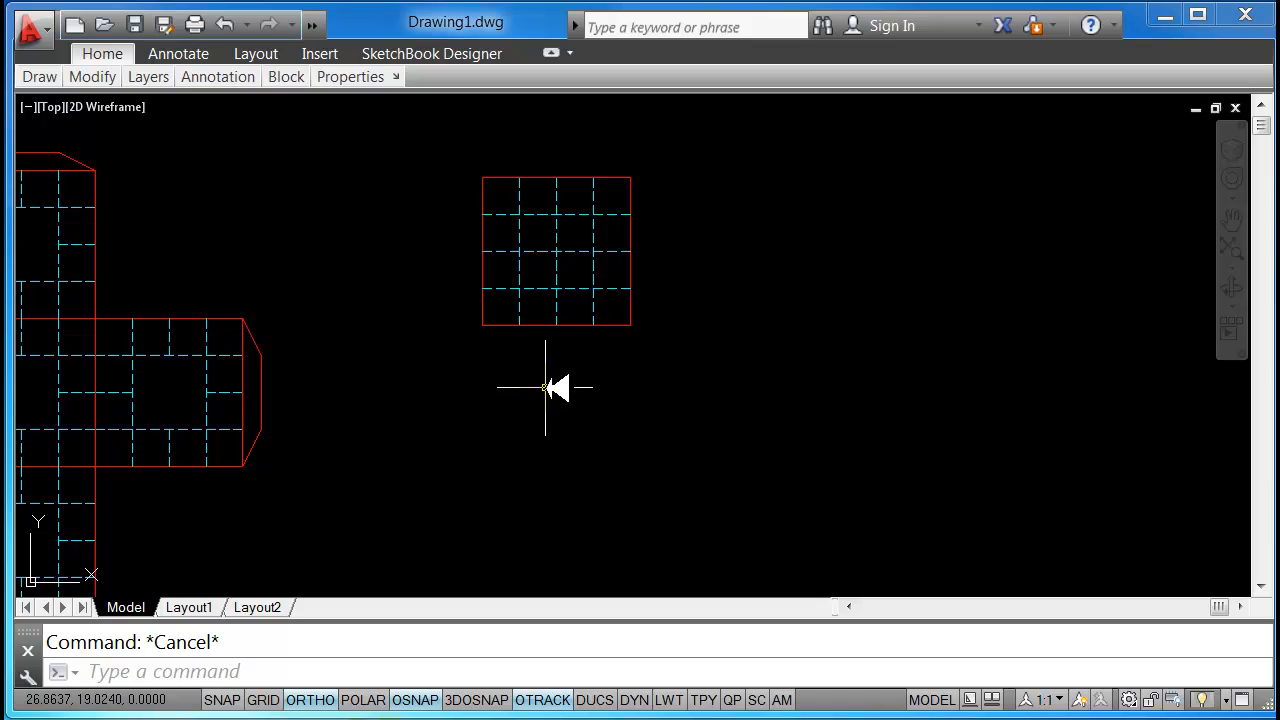
{"action": "type", "text": "m"}
{"action": "key", "text": "space"}
{"action": "left_click", "coordinate": [693, 388]}
{"action": "left_click", "coordinate": [452, 138]}
{"action": "right_click", "coordinate": [452, 139]}
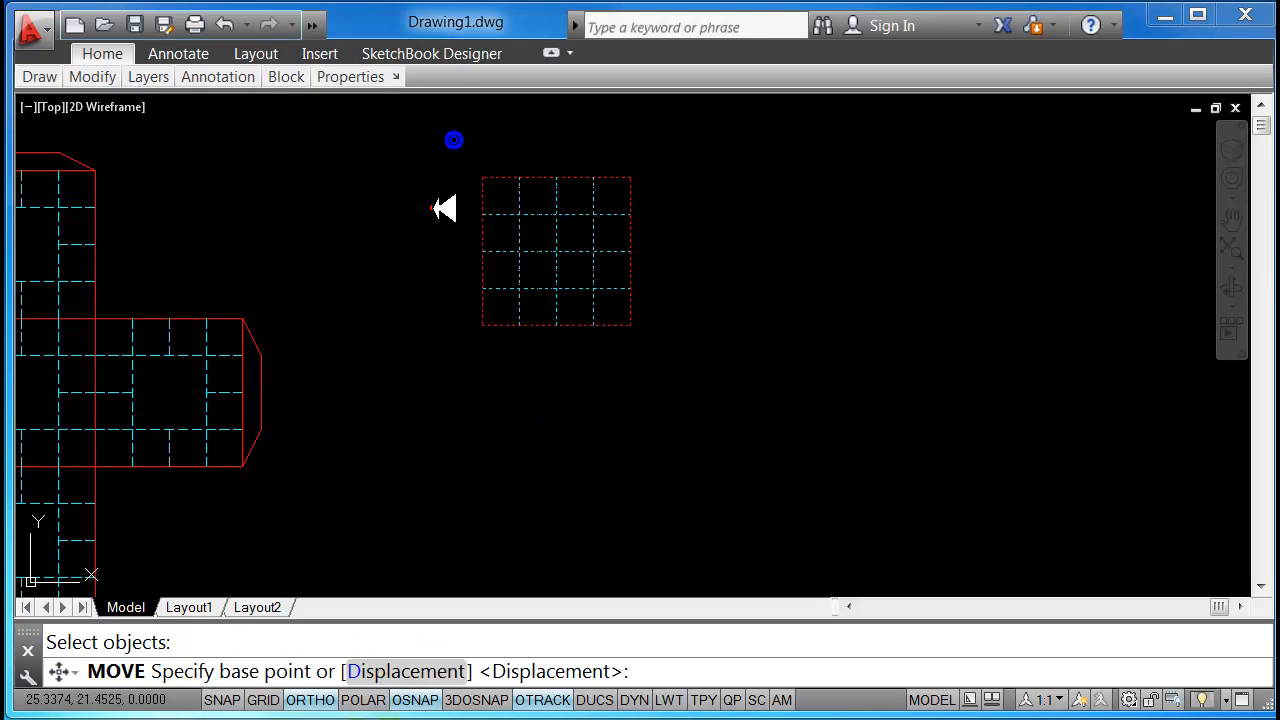
{"action": "left_click", "coordinate": [432, 208]}
{"action": "left_click", "coordinate": [745, 208]}
{"action": "key", "text": "Escape"}
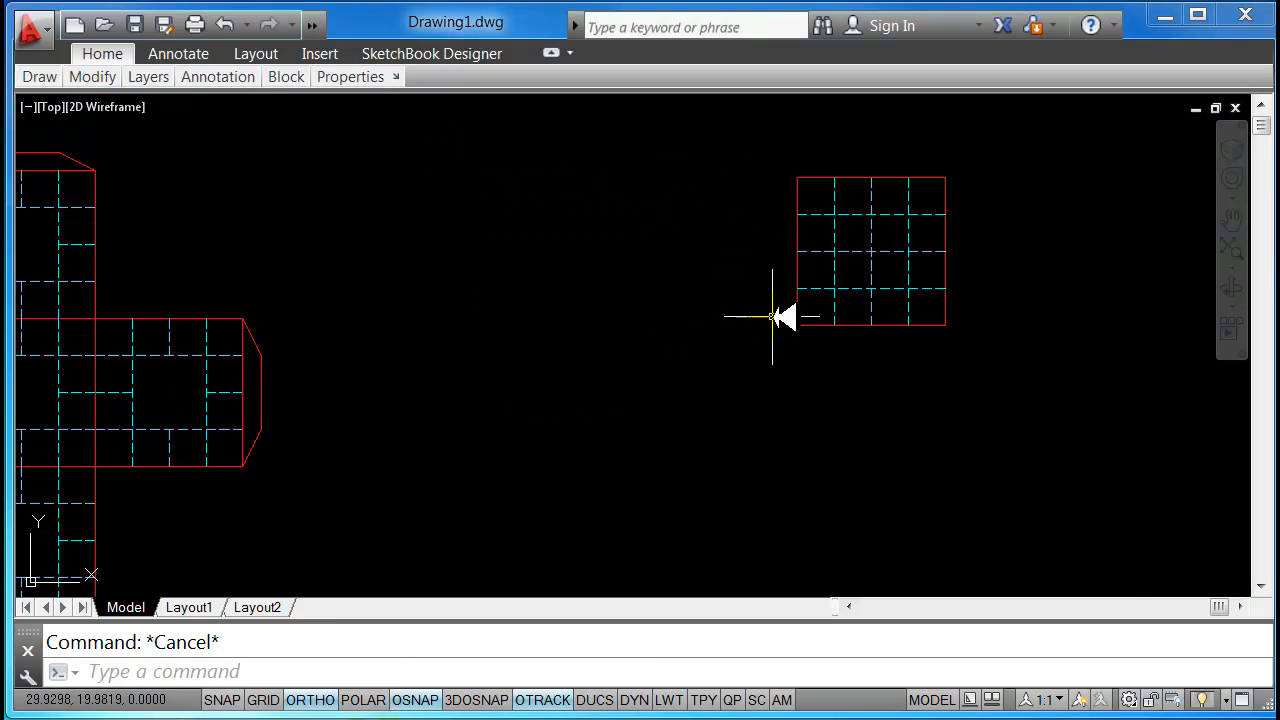
Copy the gridded square from its upper-left corner three times downward, stacking the copies edge to edge into a column of four
{"action": "scroll", "coordinate": [795, 290], "scroll_direction": "down", "scroll_amount": 2}
{"action": "middle_click_drag", "start_coordinate": [790, 282], "coordinate": [797, 270]}
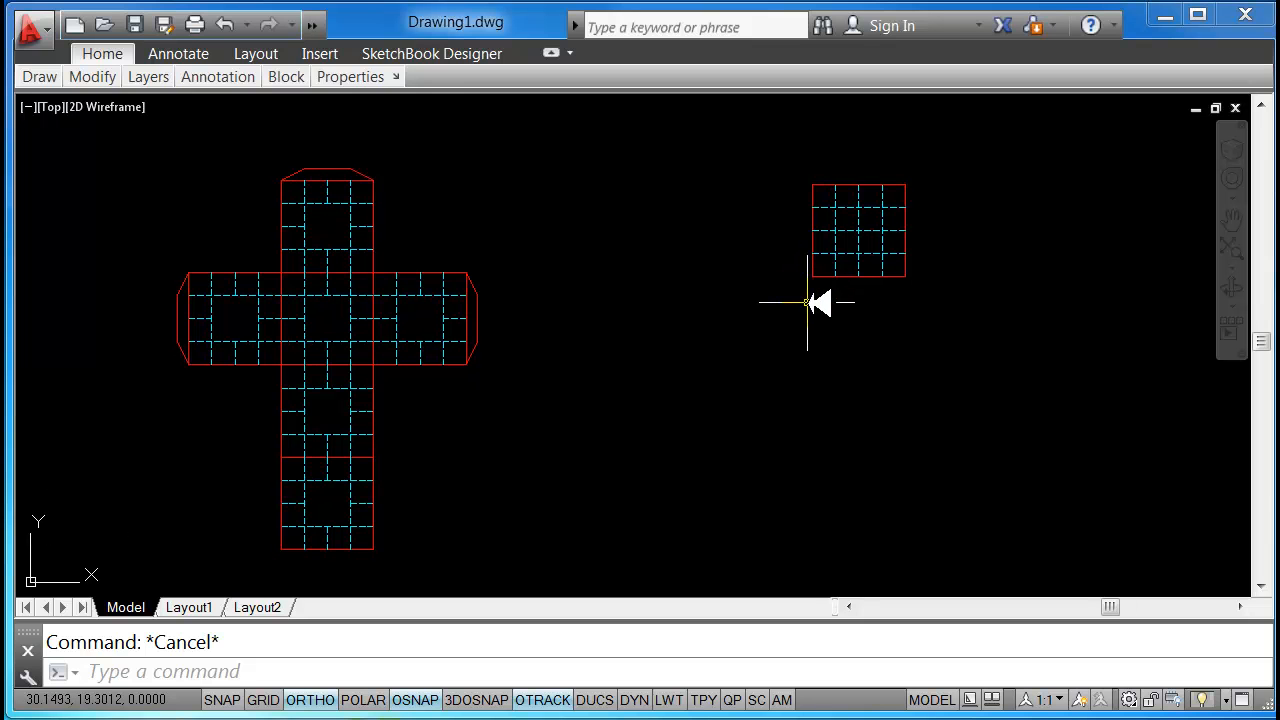
{"action": "type", "text": "Co"}
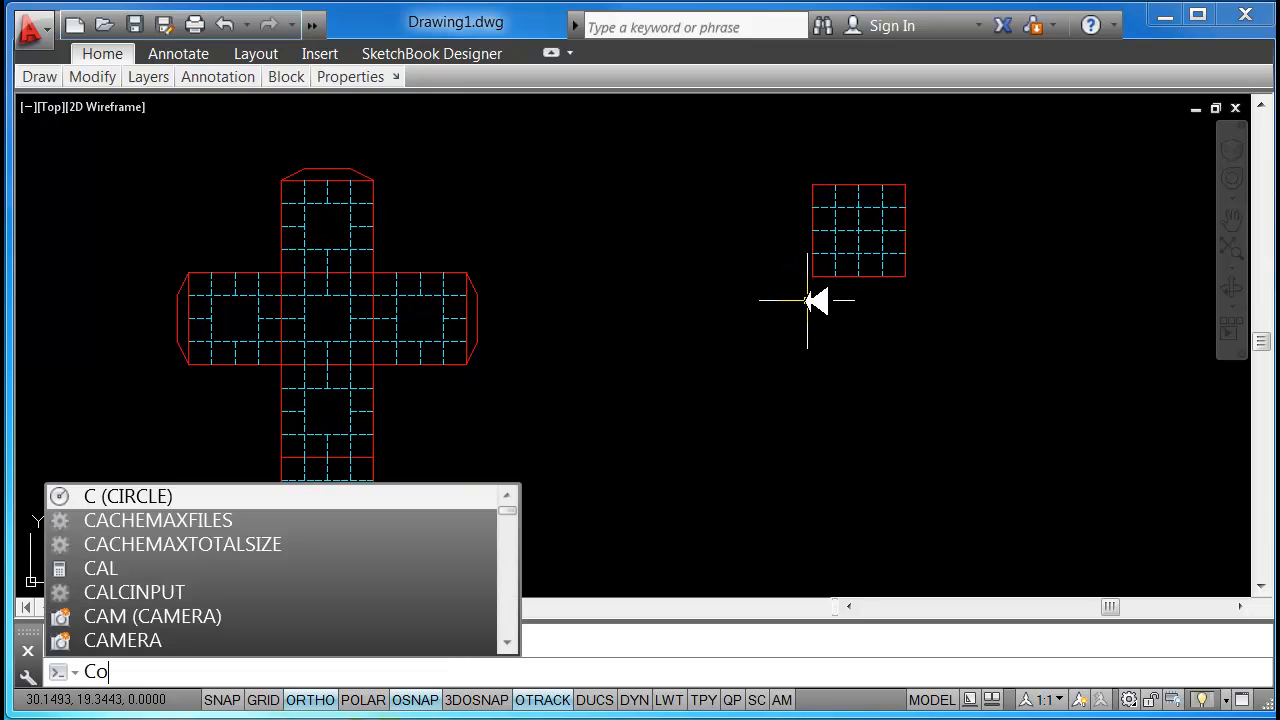
{"action": "key", "text": "Return"}
{"action": "left_click", "coordinate": [952, 310]}
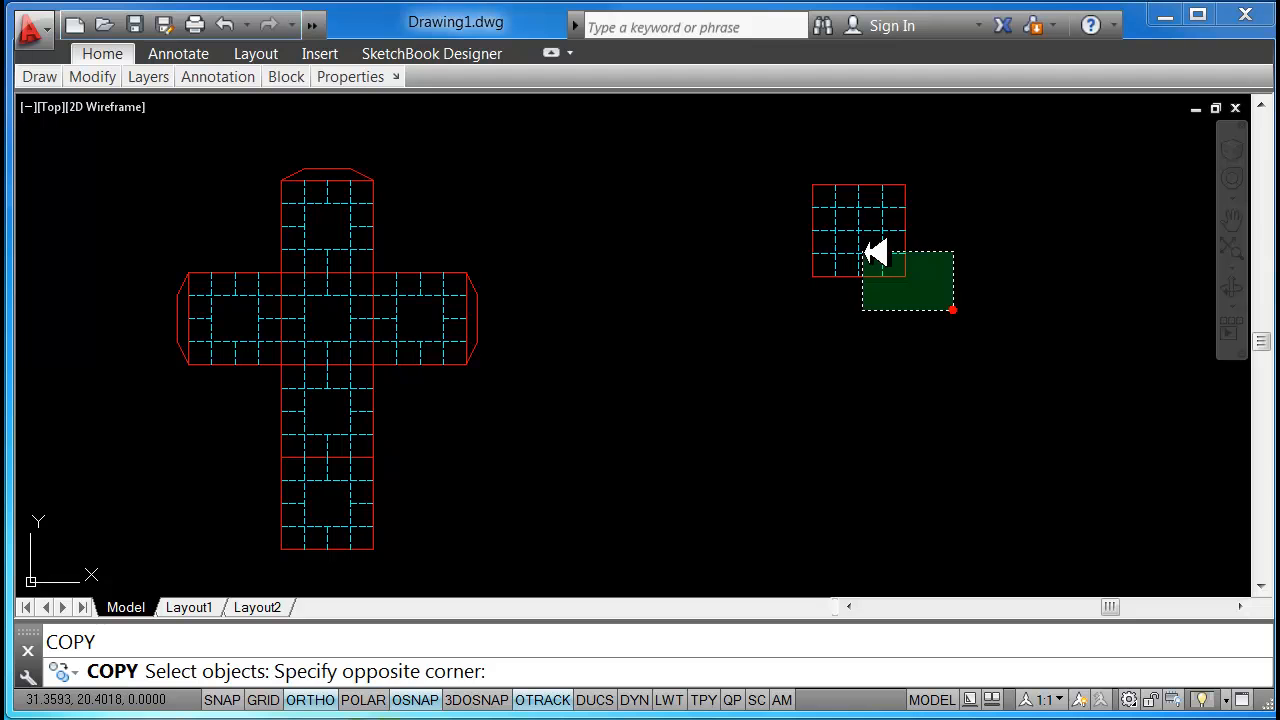
{"action": "left_click", "coordinate": [772, 154]}
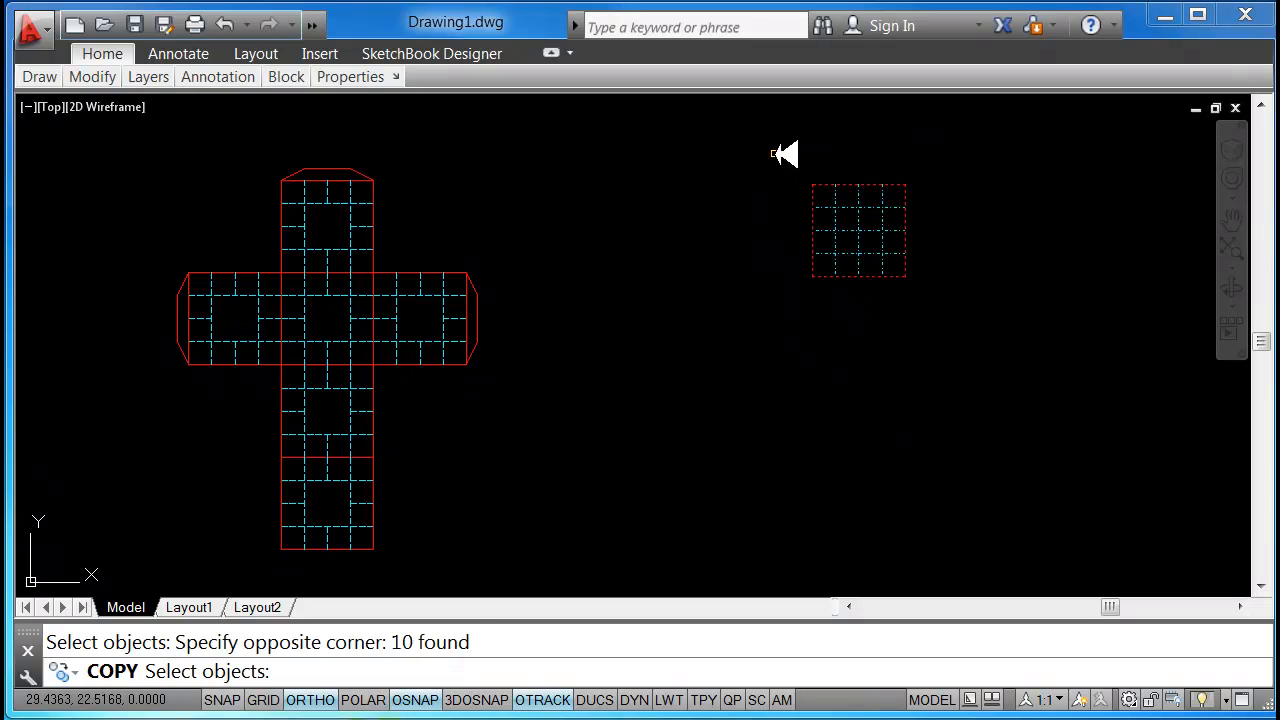
{"action": "key", "text": "Return"}
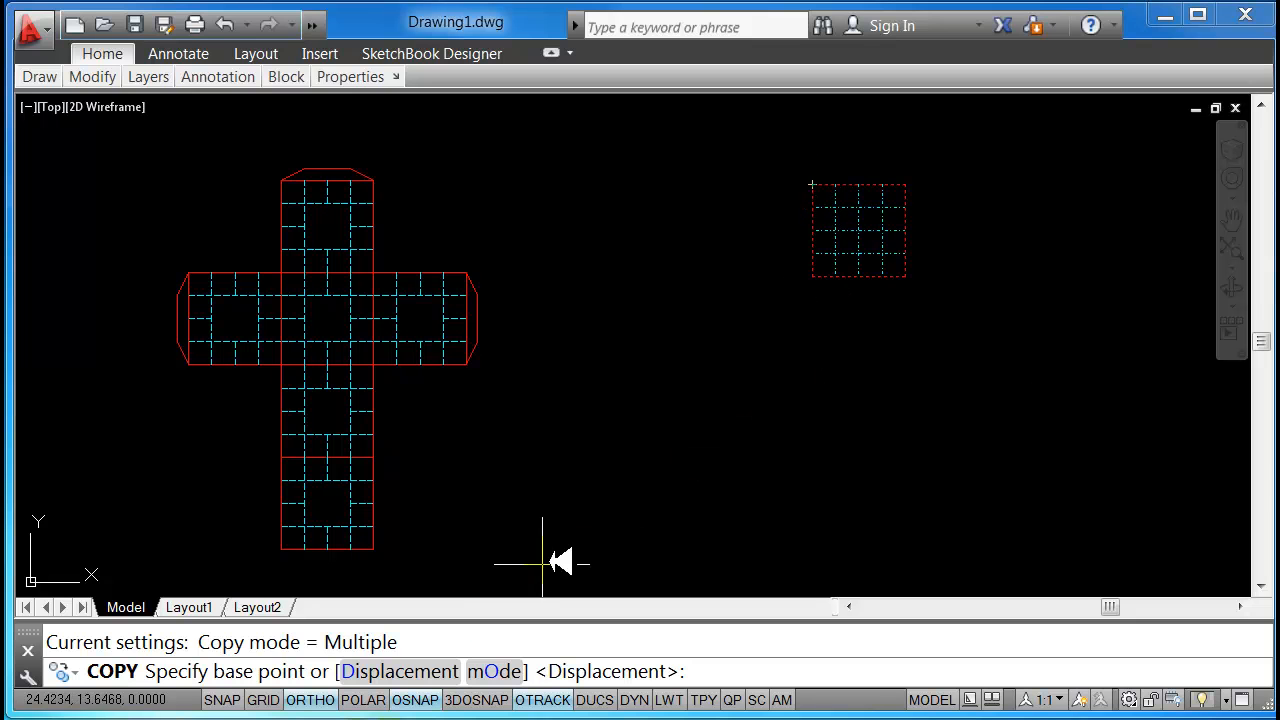
{"action": "left_click", "coordinate": [415, 701]}
{"action": "left_click", "coordinate": [415, 701]}
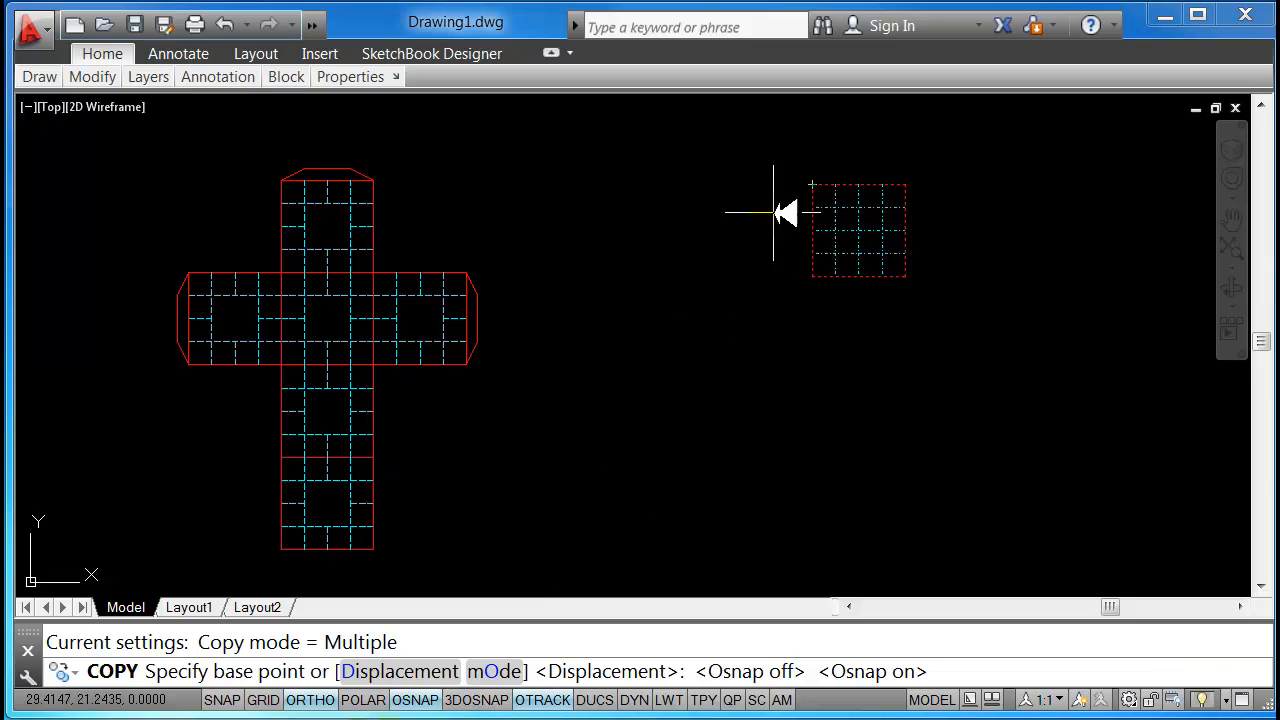
{"action": "left_click", "coordinate": [812, 184]}
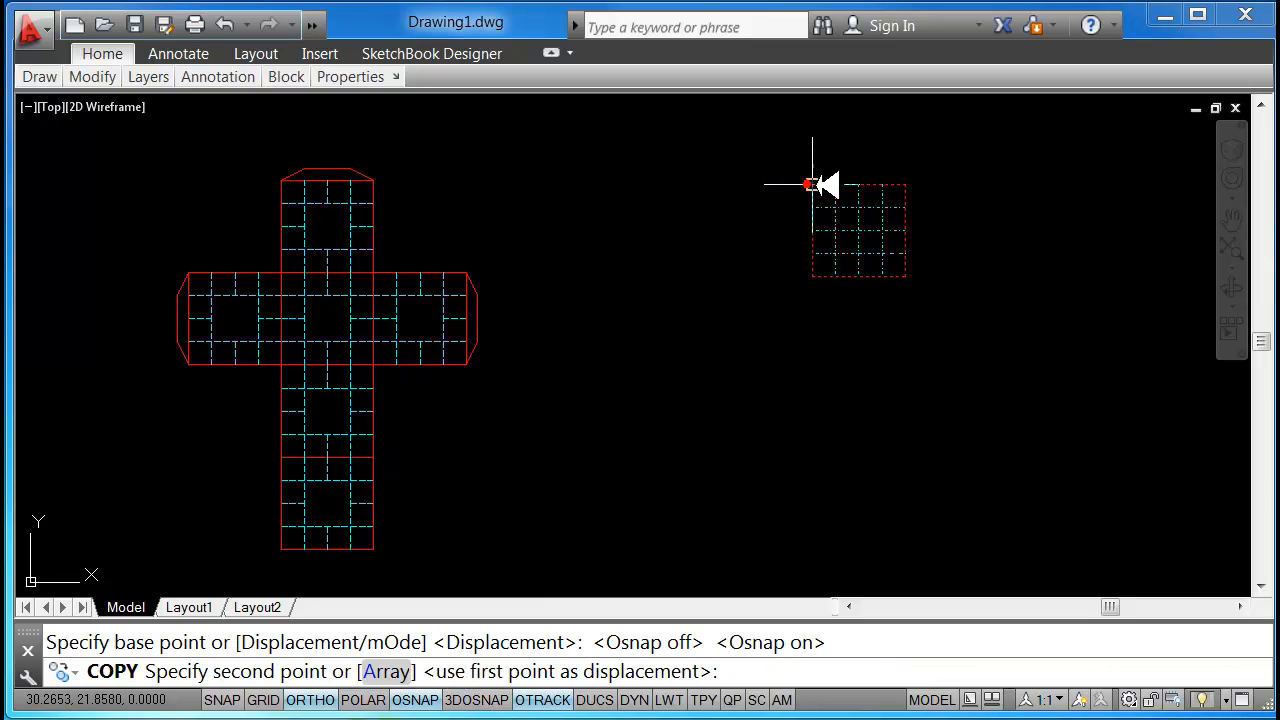
{"action": "left_click", "coordinate": [812, 276]}
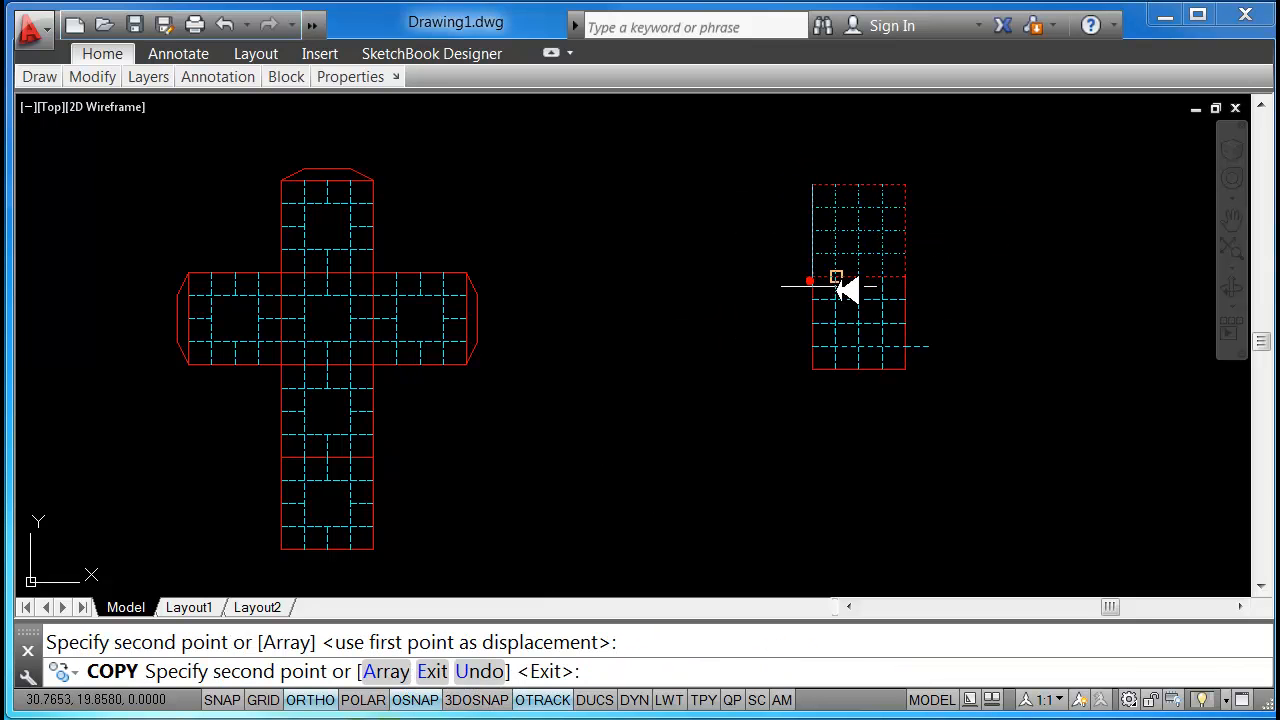
{"action": "left_click", "coordinate": [815, 369]}
{"action": "left_click", "coordinate": [814, 462]}
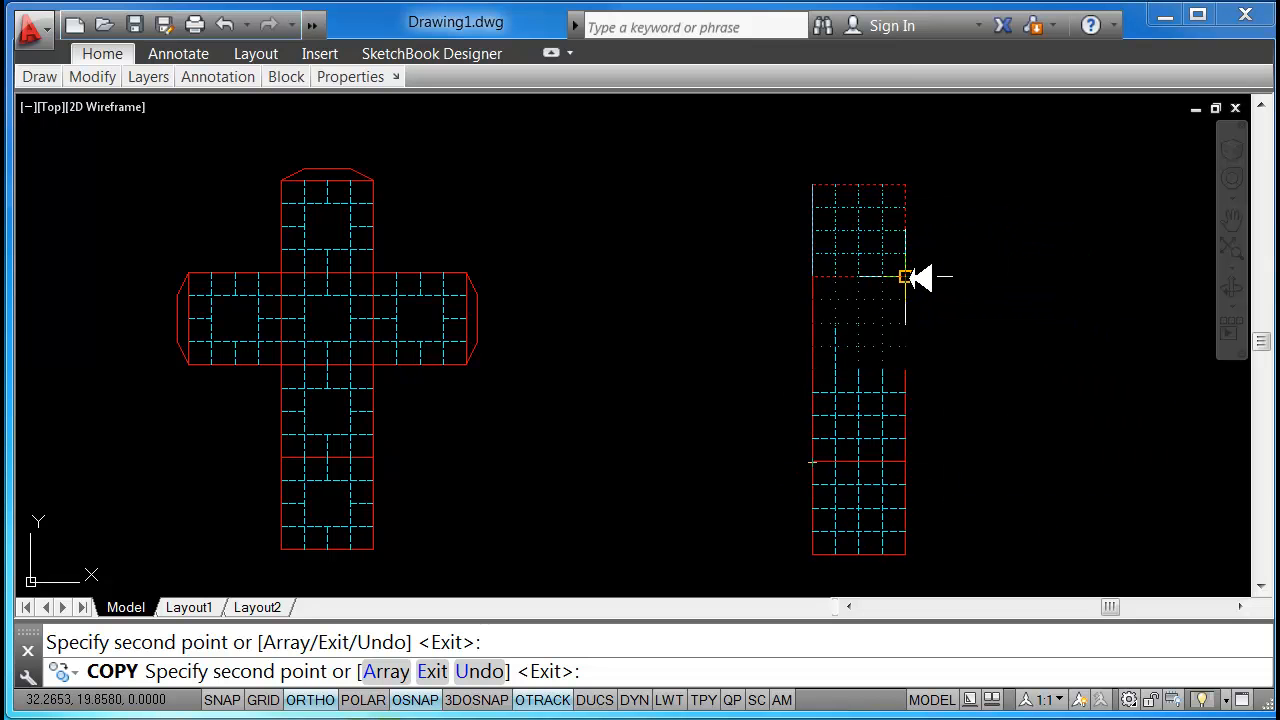
Place one more copy against the right side of the column's second square and another about 4.16 units left of the original
{"action": "left_click", "coordinate": [905, 276]}
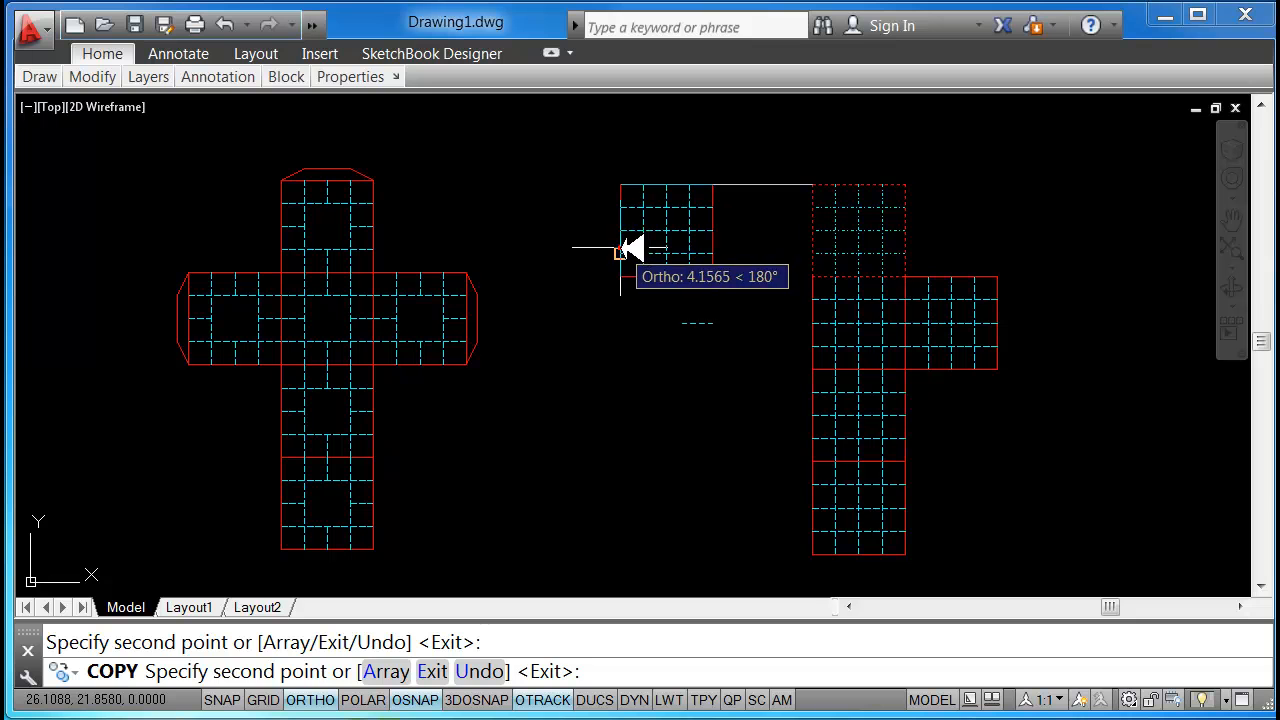
{"action": "left_click", "coordinate": [621, 249]}
{"action": "key", "text": "Escape"}
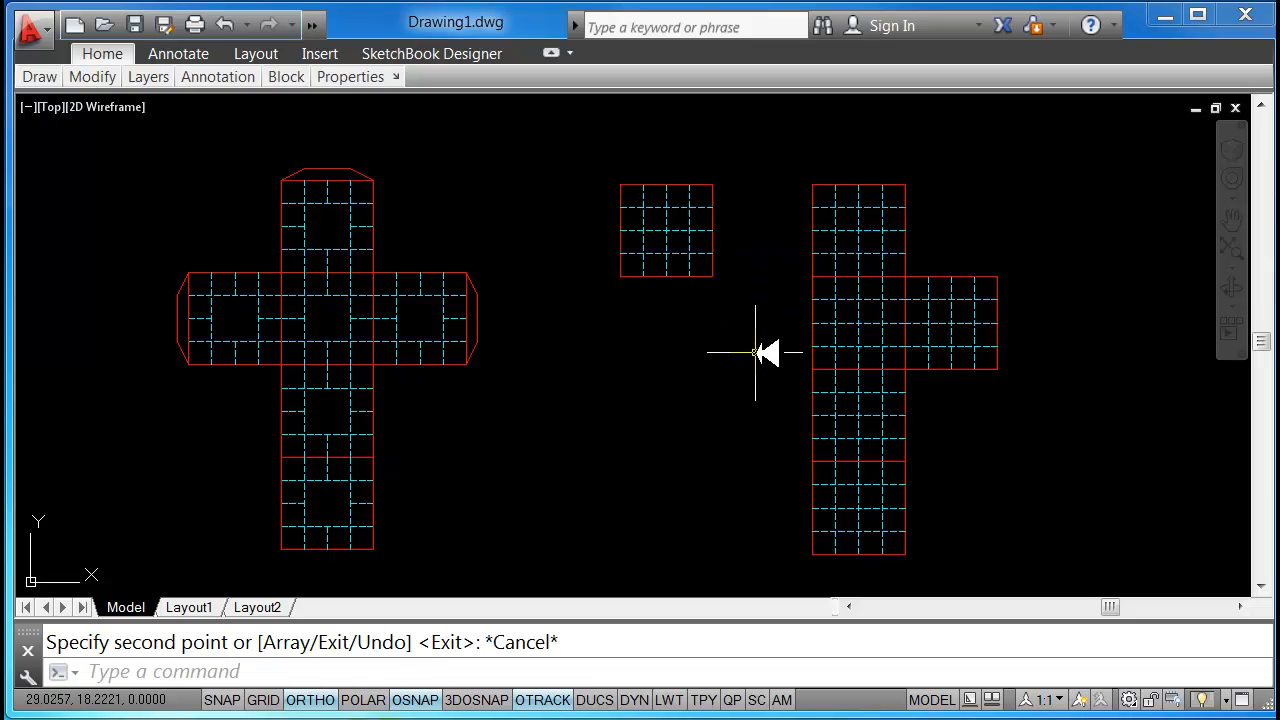
Move the loose gridded square by its upper-right corner onto the upper-left corner of the column's second square to complete the cross
{"action": "type", "text": "m"}
{"action": "key", "text": "Return"}
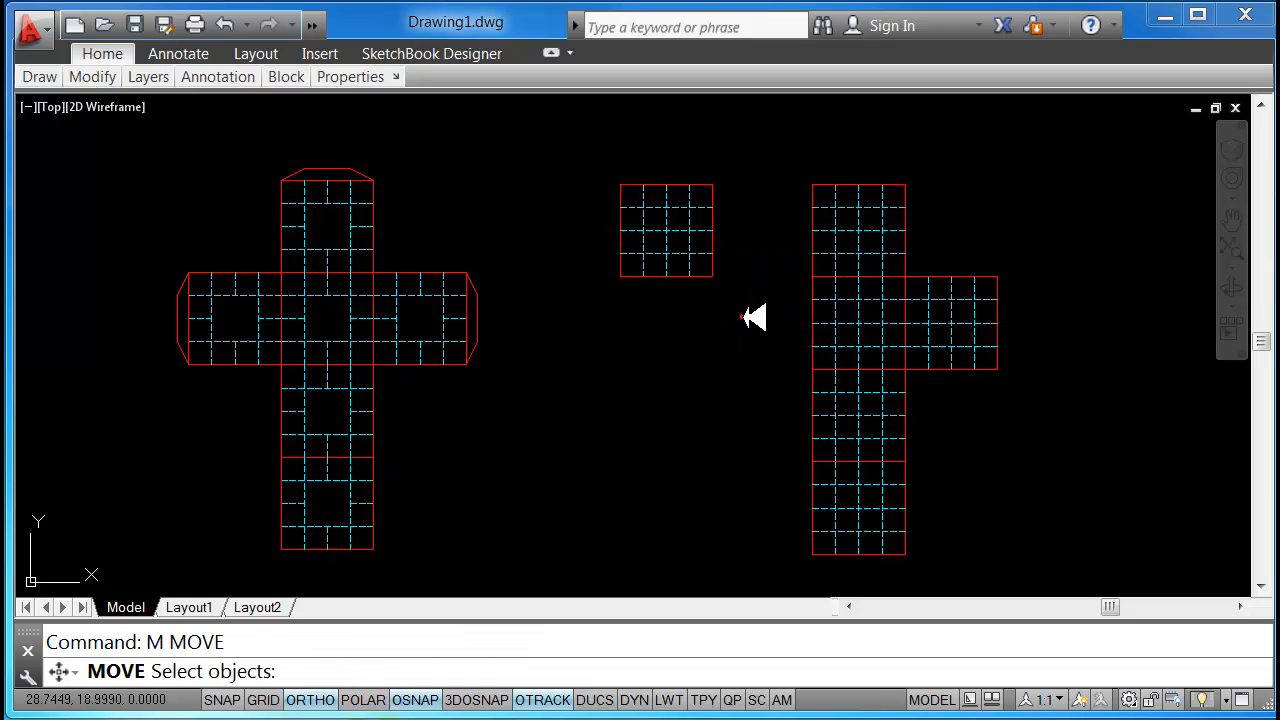
{"action": "left_click", "coordinate": [743, 317]}
{"action": "left_click", "coordinate": [598, 164]}
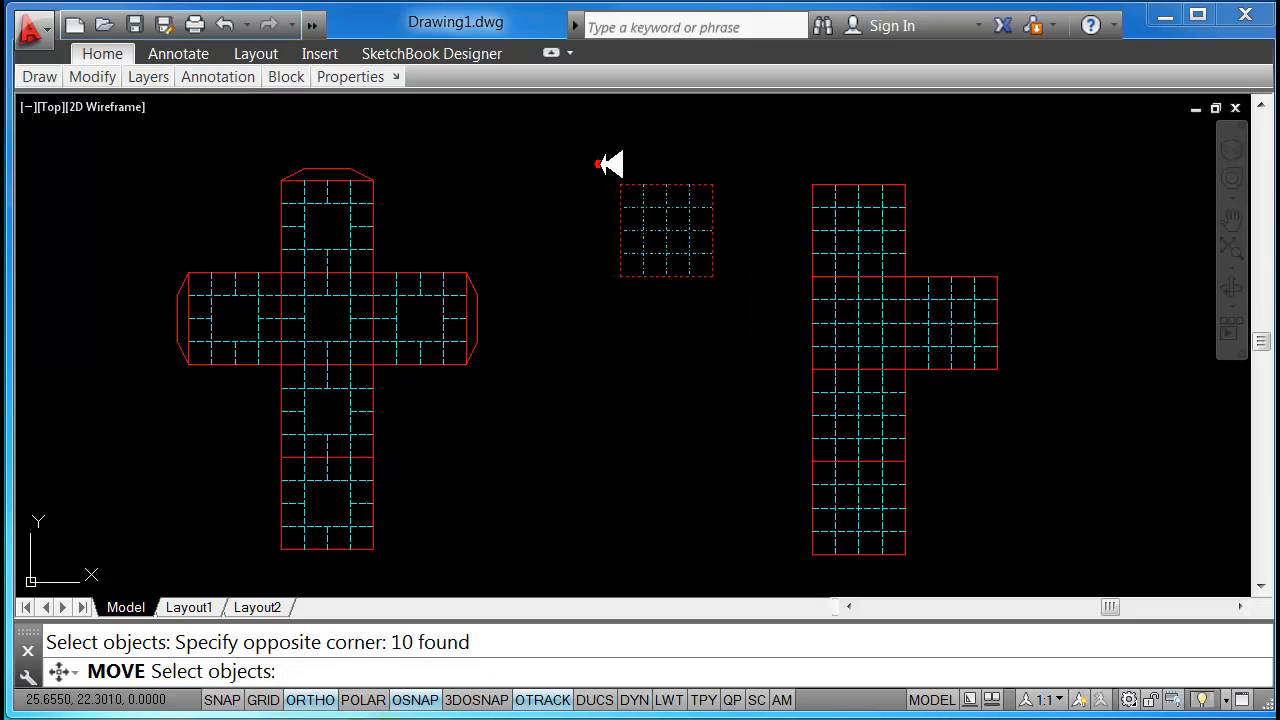
{"action": "right_click", "coordinate": [599, 164]}
{"action": "left_click", "coordinate": [712, 184]}
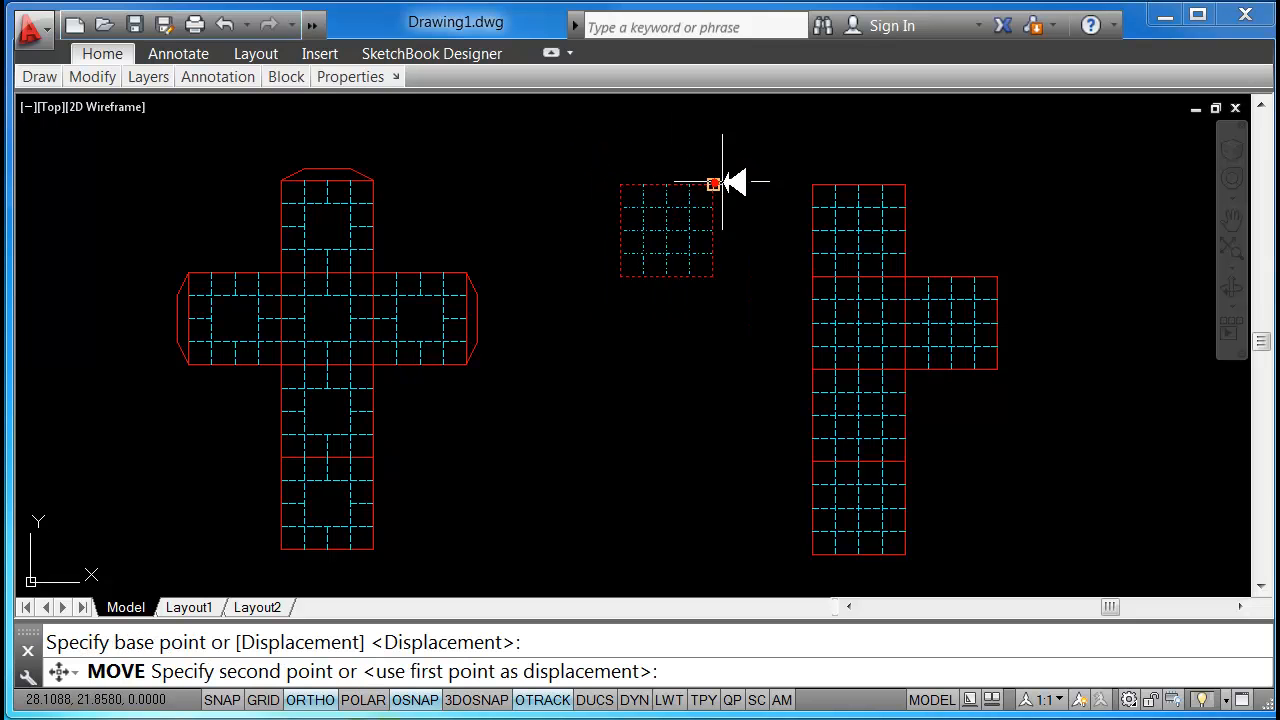
{"action": "left_click", "coordinate": [812, 277]}
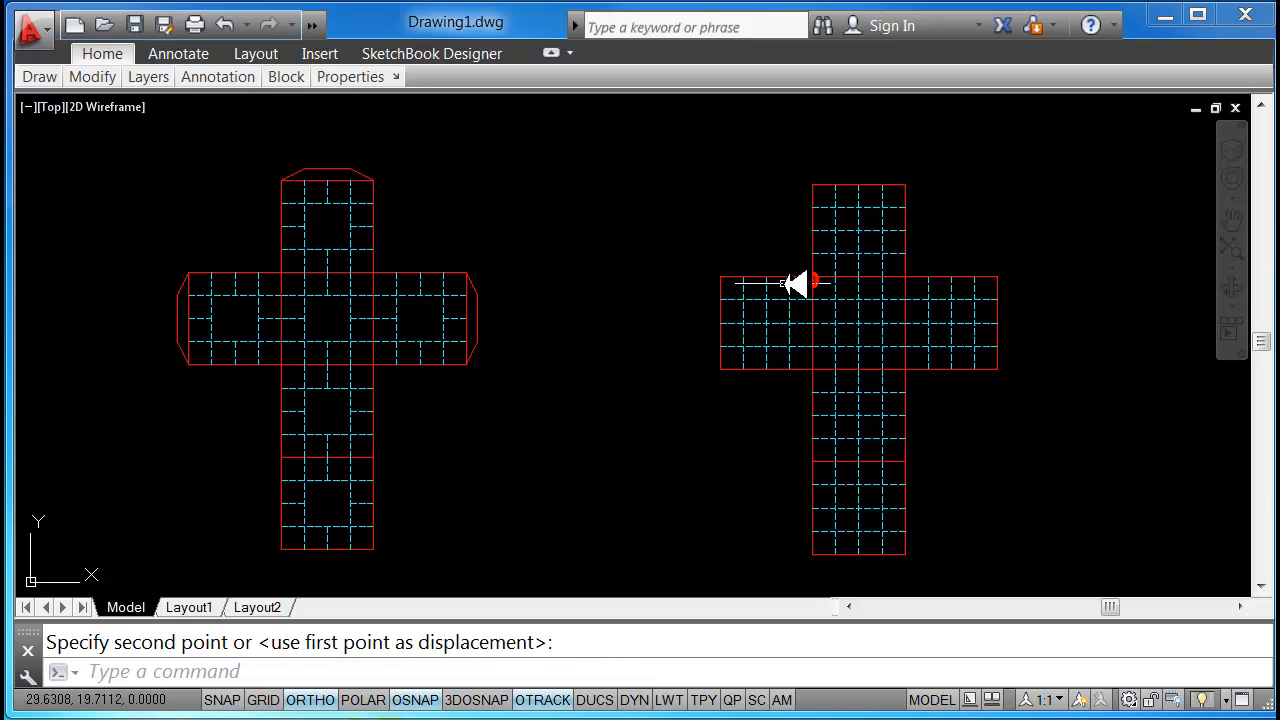
{"action": "key", "text": "Escape"}
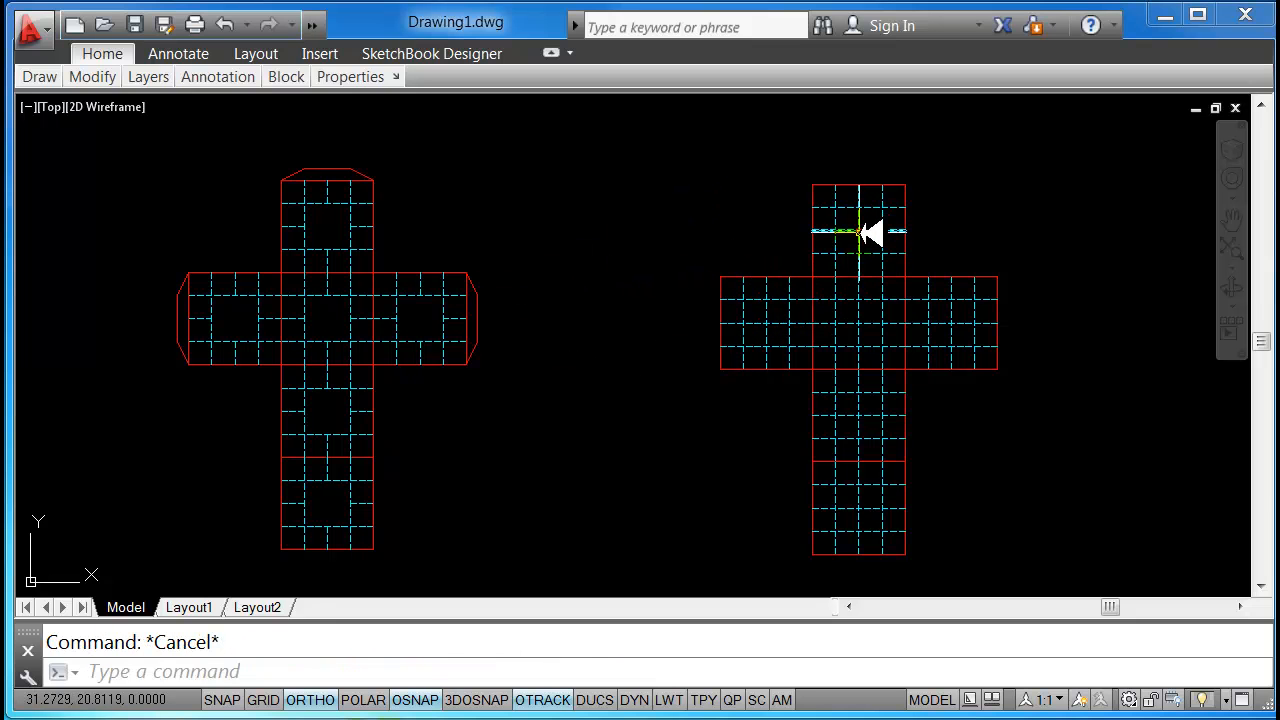
Trim the dashed grid lines crossing the middle of all six squares, leaving an open centre in each like the existing net
{"action": "type", "text": "tr"}
{"action": "key", "text": "Return"}
{"action": "key", "text": "Return"}
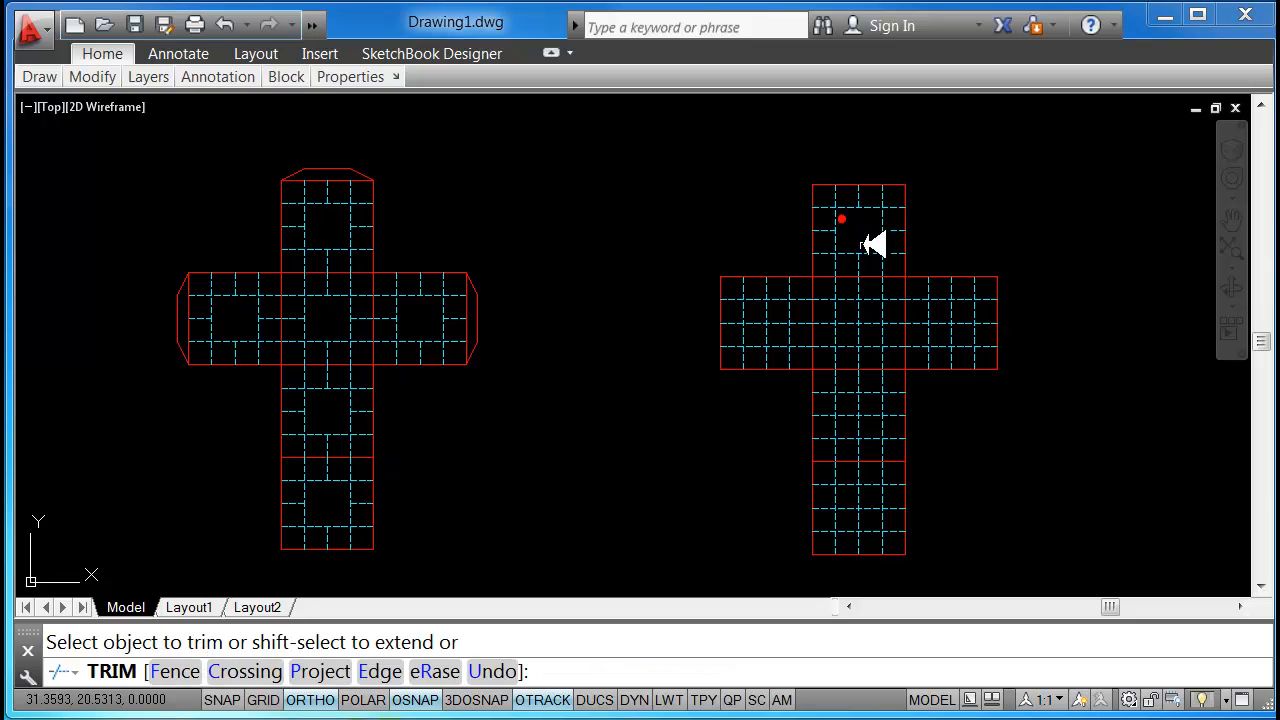
{"action": "left_click", "coordinate": [780, 339]}
{"action": "left_click", "coordinate": [756, 310]}
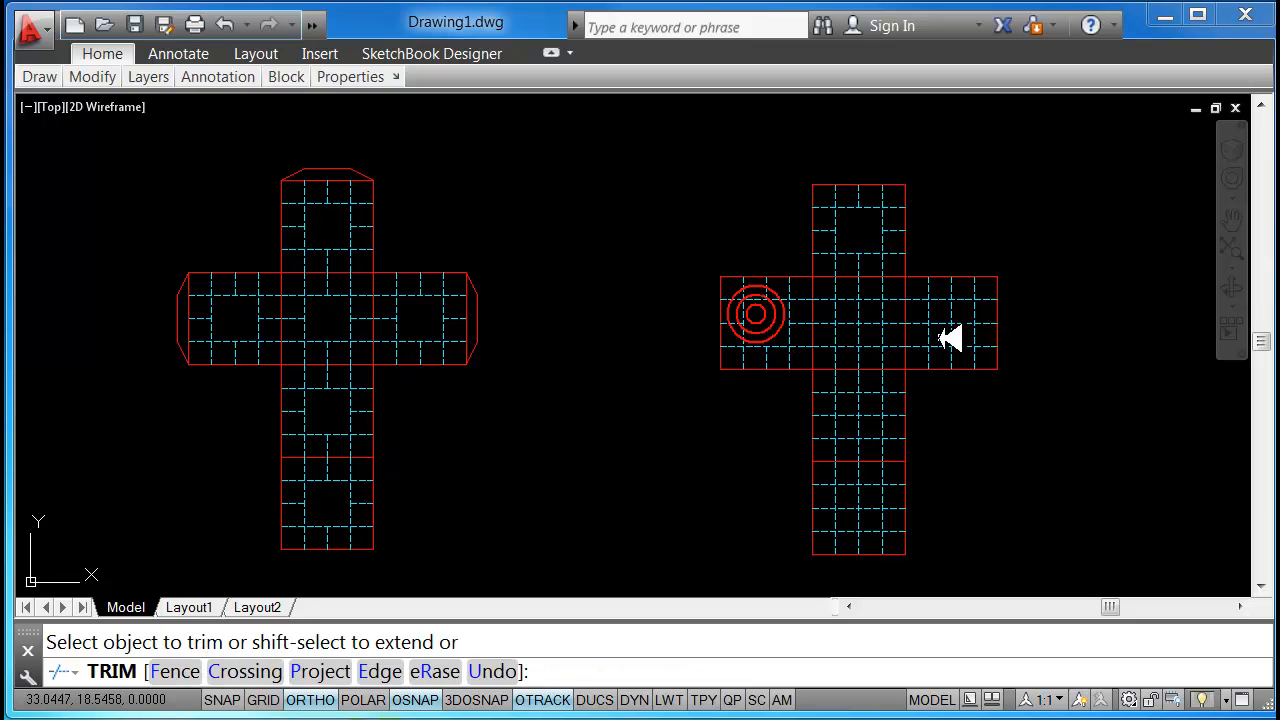
{"action": "left_click", "coordinate": [962, 333]}
{"action": "left_click", "coordinate": [945, 310]}
{"action": "left_click", "coordinate": [871, 320]}
{"action": "left_click", "coordinate": [848, 317]}
{"action": "left_click", "coordinate": [866, 428]}
{"action": "left_click", "coordinate": [840, 396]}
{"action": "left_click", "coordinate": [870, 513]}
{"action": "left_click", "coordinate": [871, 500]}
{"action": "key", "text": "Escape"}
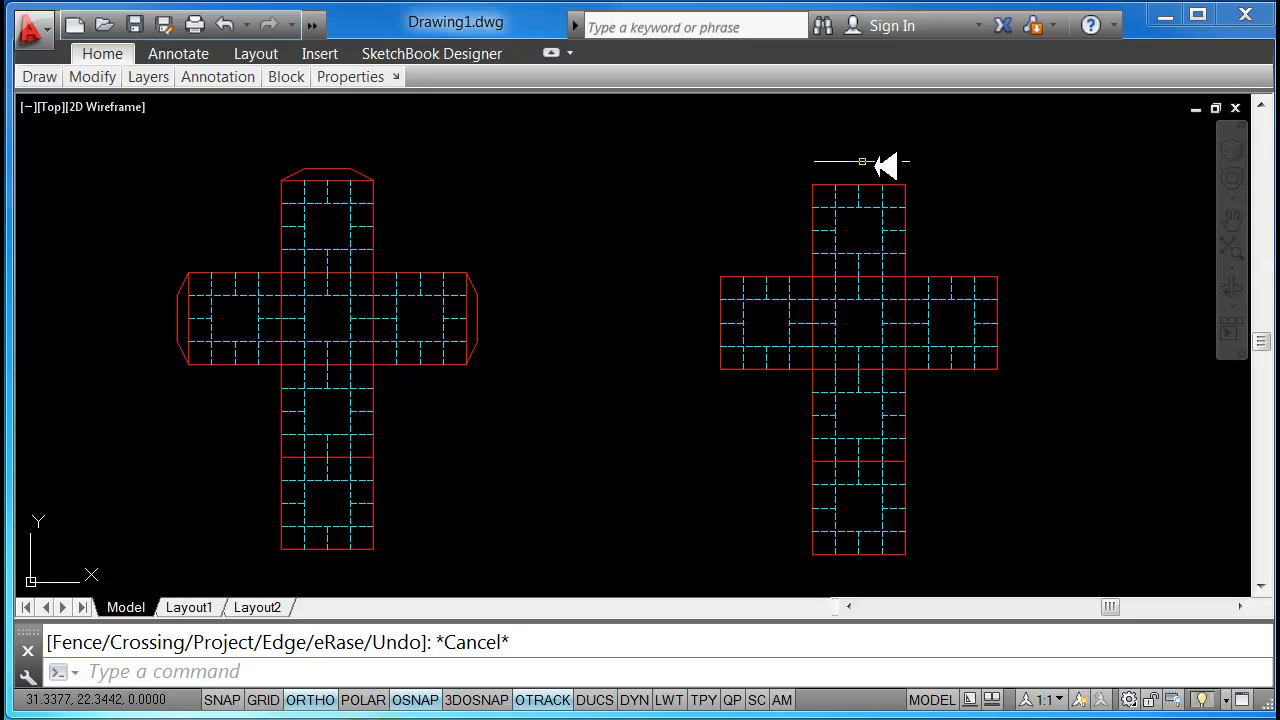
{"action": "key", "text": "Escape"}
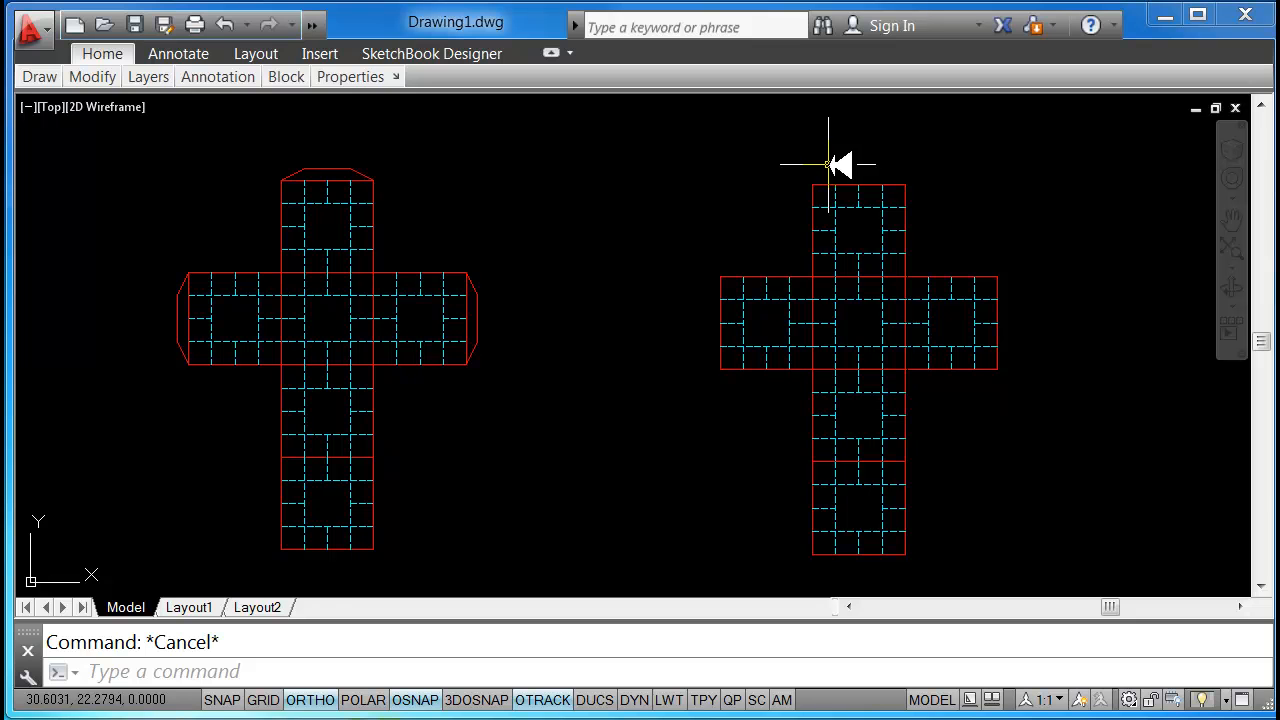
Offset the outer edges of the cross's top, left and right squares outward by 0.25
{"action": "type", "text": "O"}
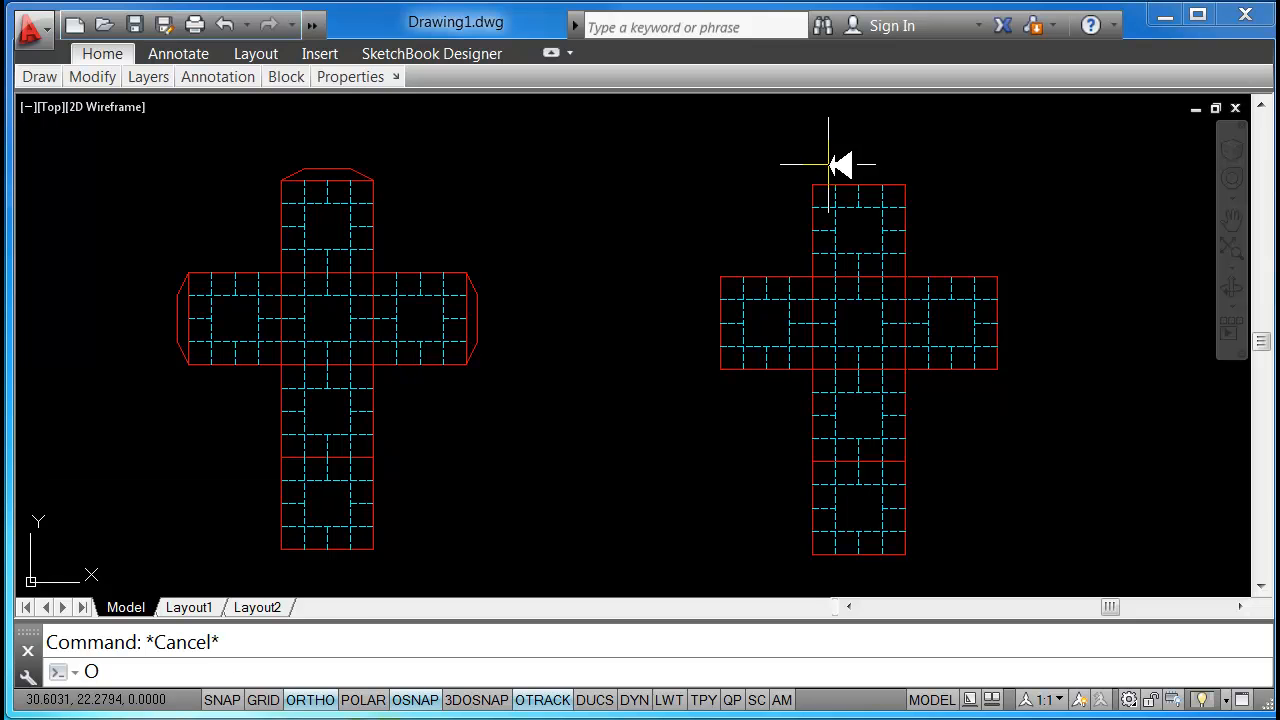
{"action": "key", "text": "Return"}
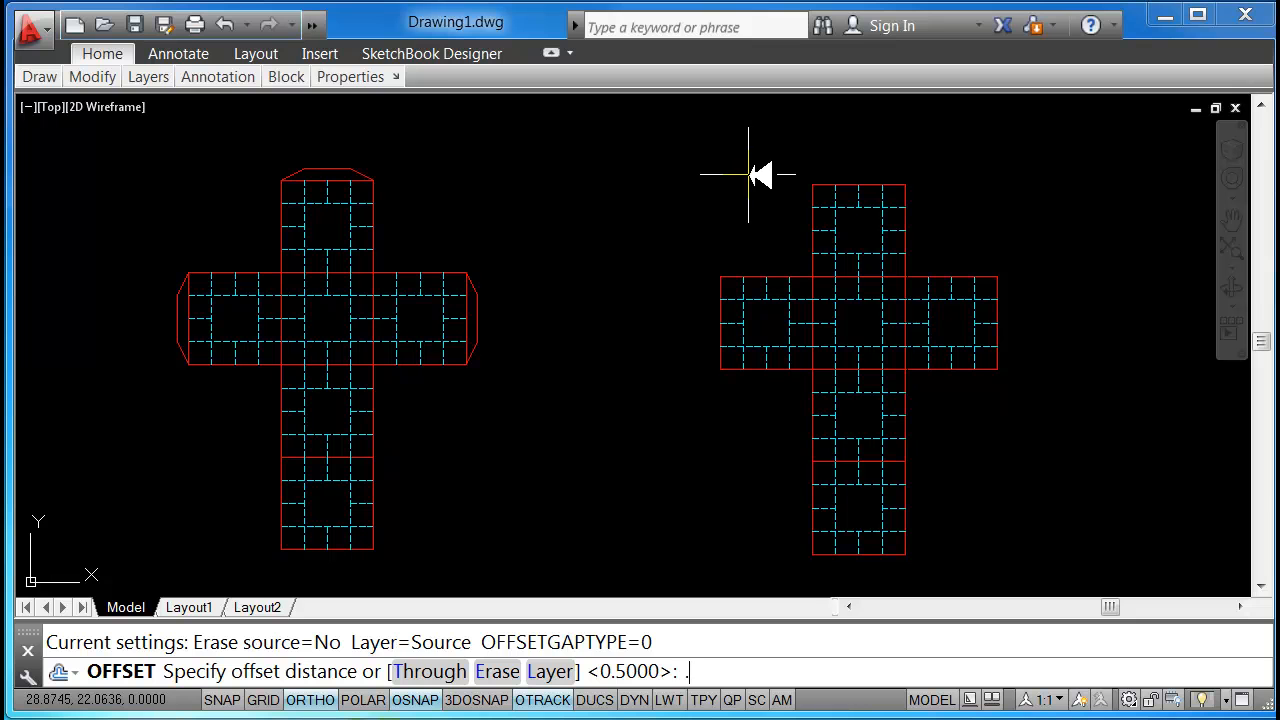
{"action": "type", "text": ".25"}
{"action": "key", "text": "Return"}
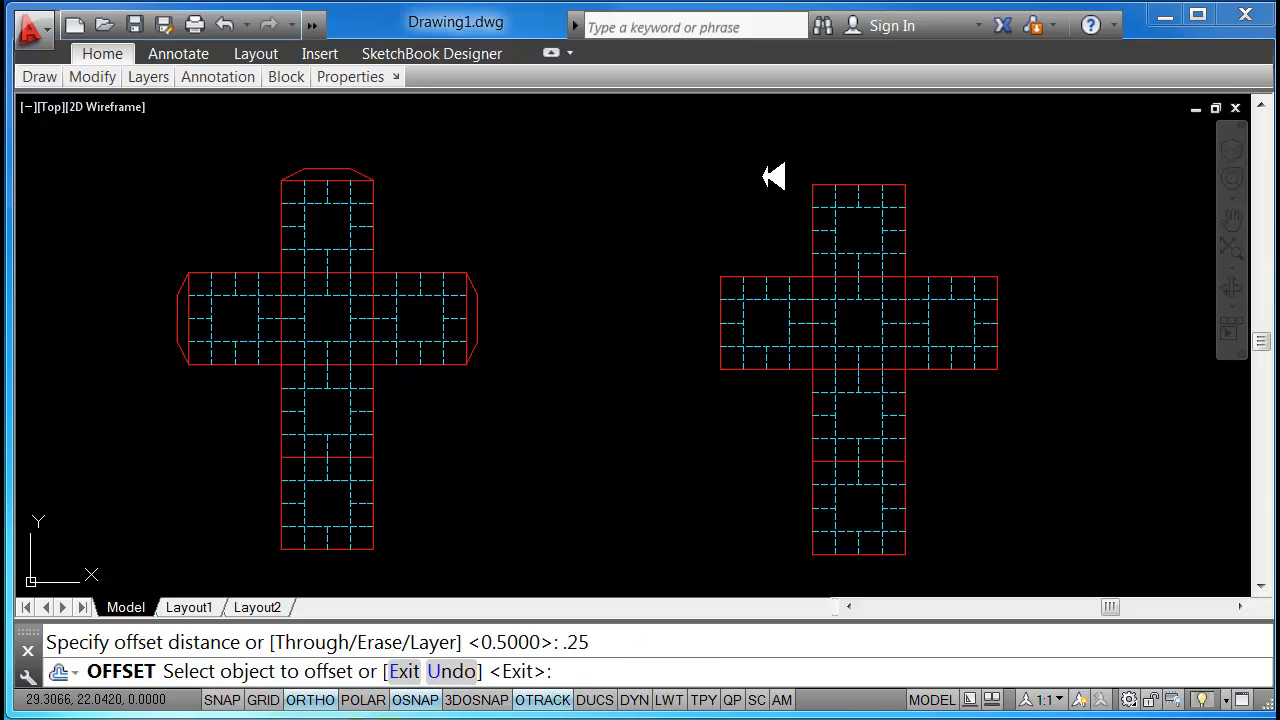
{"action": "left_click", "coordinate": [850, 186]}
{"action": "left_click", "coordinate": [848, 158]}
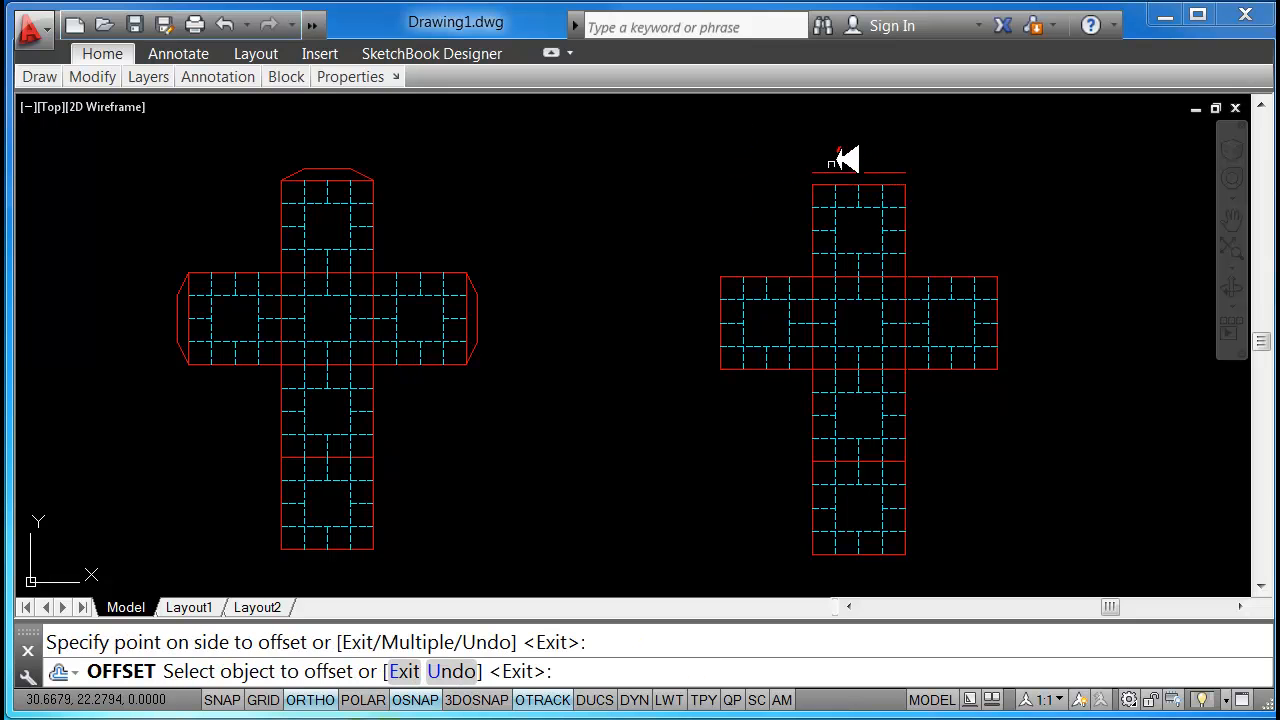
{"action": "left_click", "coordinate": [720, 311]}
{"action": "left_click", "coordinate": [690, 310]}
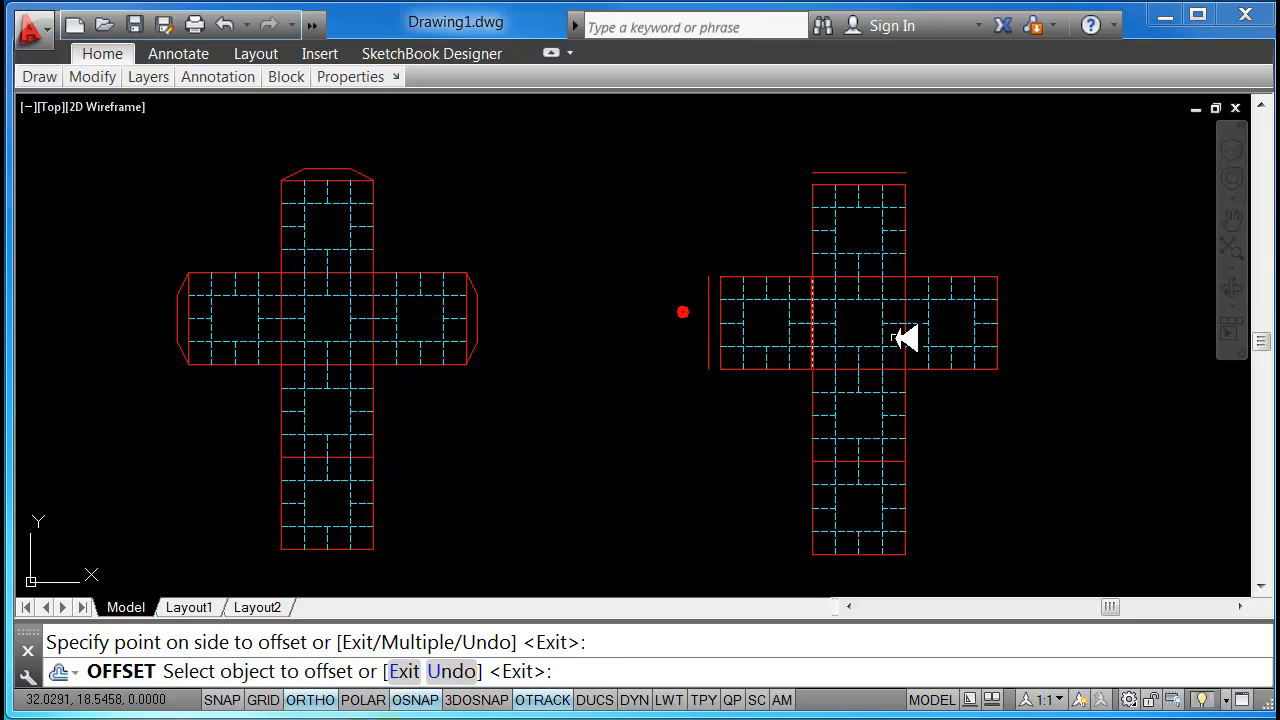
{"action": "left_click", "coordinate": [1010, 314]}
{"action": "left_click", "coordinate": [1050, 316]}
{"action": "key", "text": "Escape"}
Extend the two outer dashed grid lines of the cross's top, left and right squares to the offset edge lines
{"action": "scroll", "coordinate": [860, 166], "scroll_direction": "up", "scroll_amount": 5}
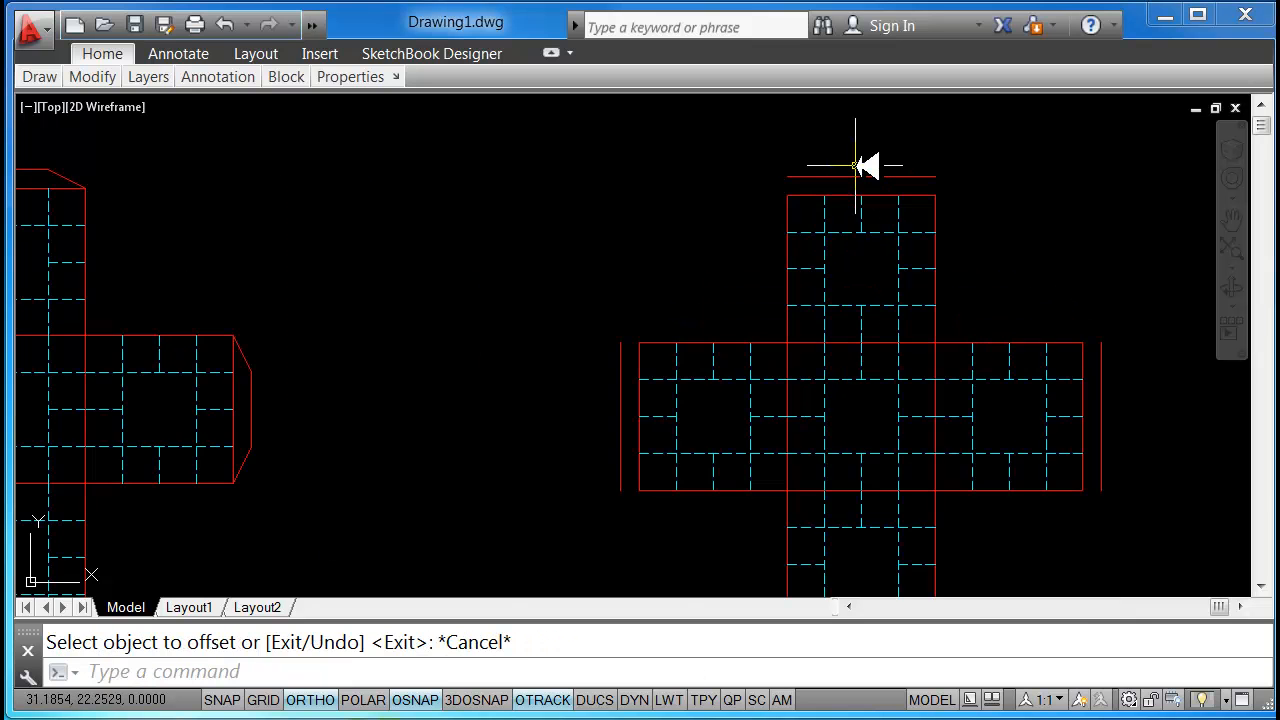
{"action": "key", "text": "Escape"}
{"action": "type", "text": "e"}
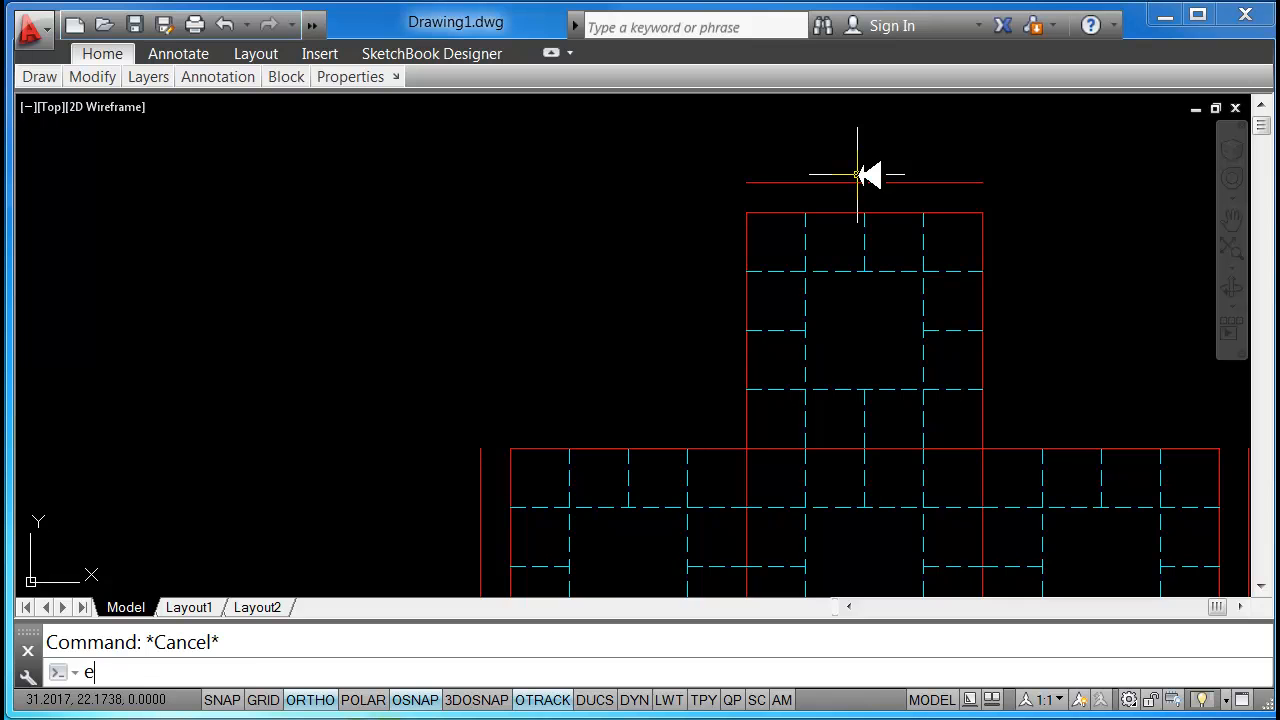
{"action": "type", "text": "x"}
{"action": "key", "text": "Return"}
{"action": "key", "text": "Return"}
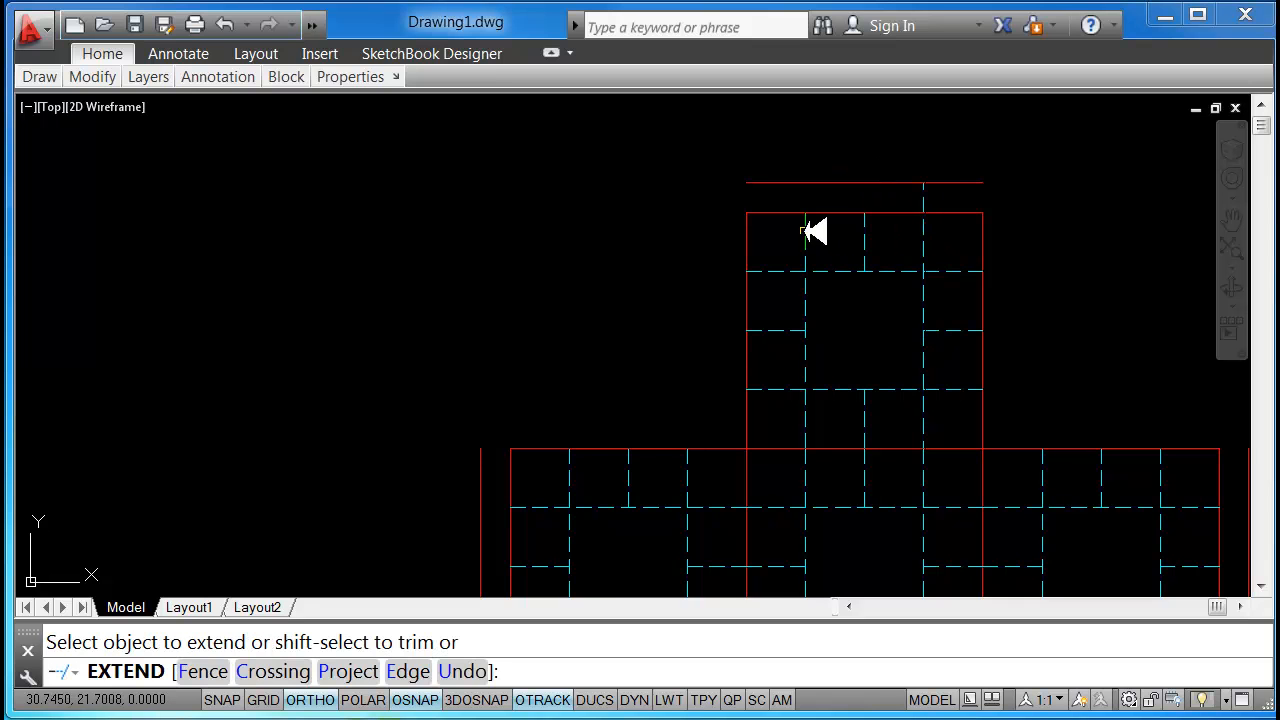
{"action": "scroll", "coordinate": [783, 259], "scroll_direction": "down", "scroll_amount": 2}
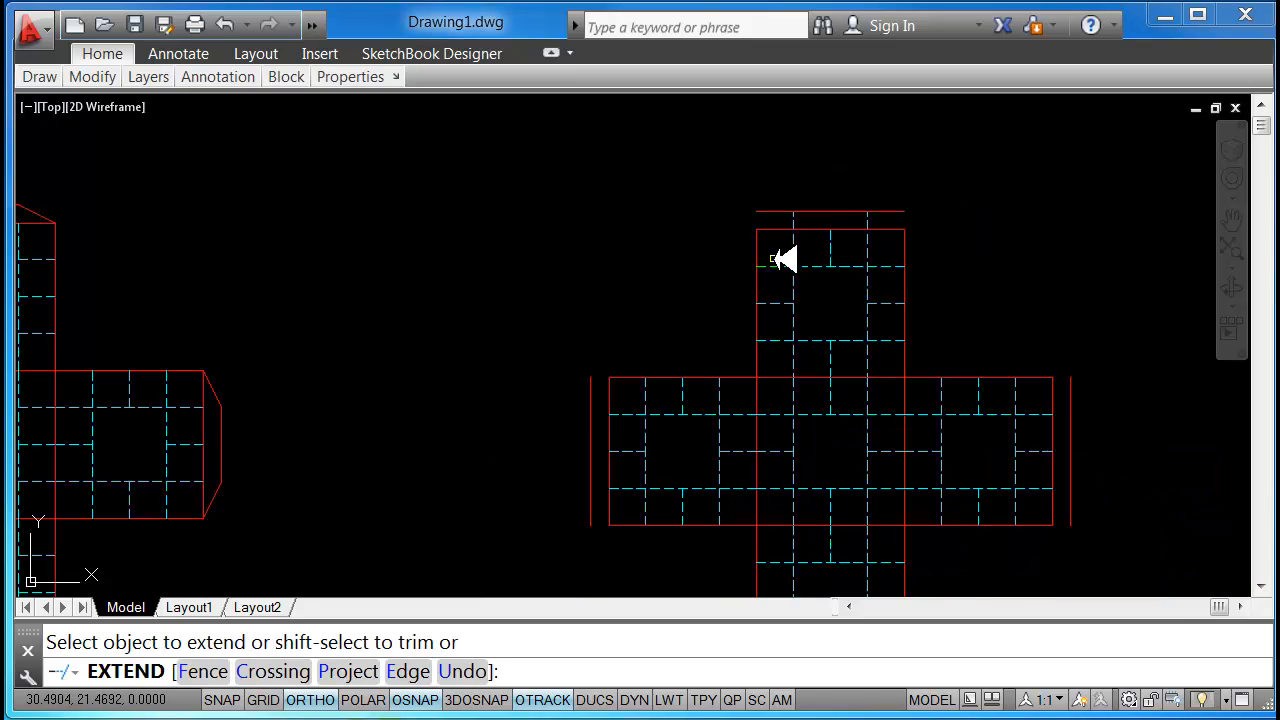
{"action": "left_click", "coordinate": [622, 410]}
{"action": "left_click", "coordinate": [618, 417]}
{"action": "left_click", "coordinate": [617, 490]}
{"action": "left_click", "coordinate": [714, 490]}
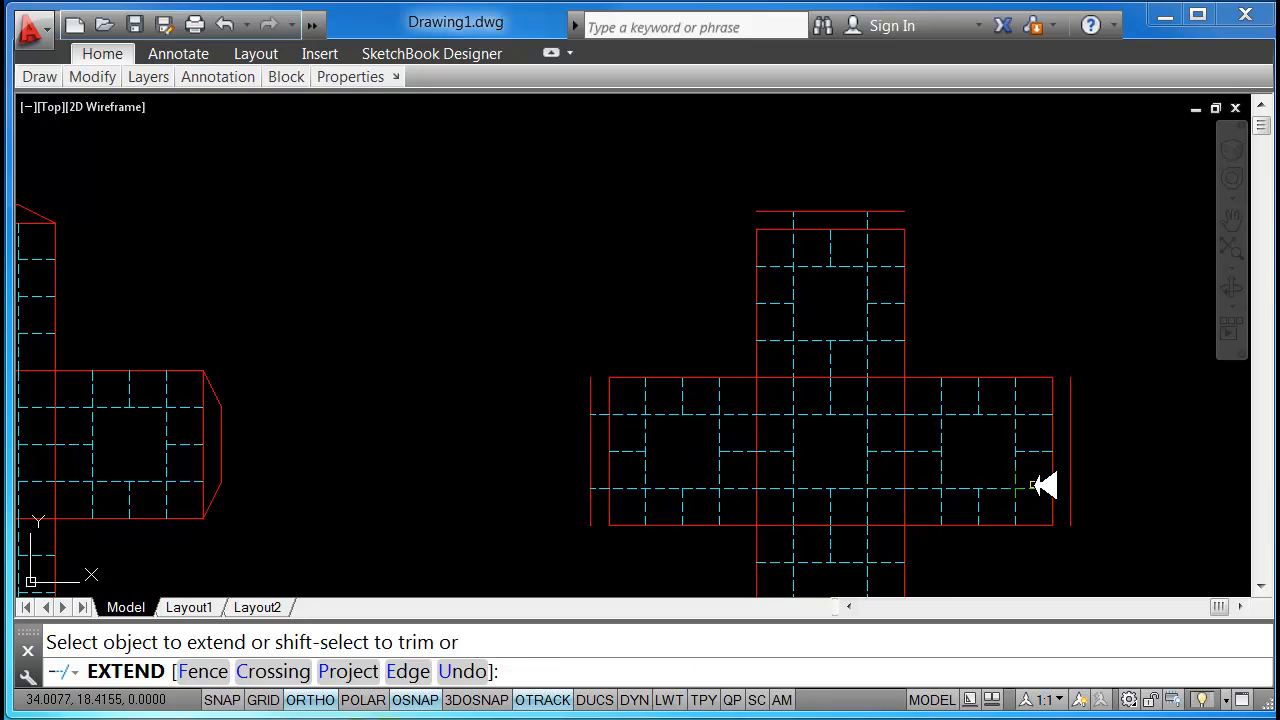
{"action": "key", "text": "Escape"}
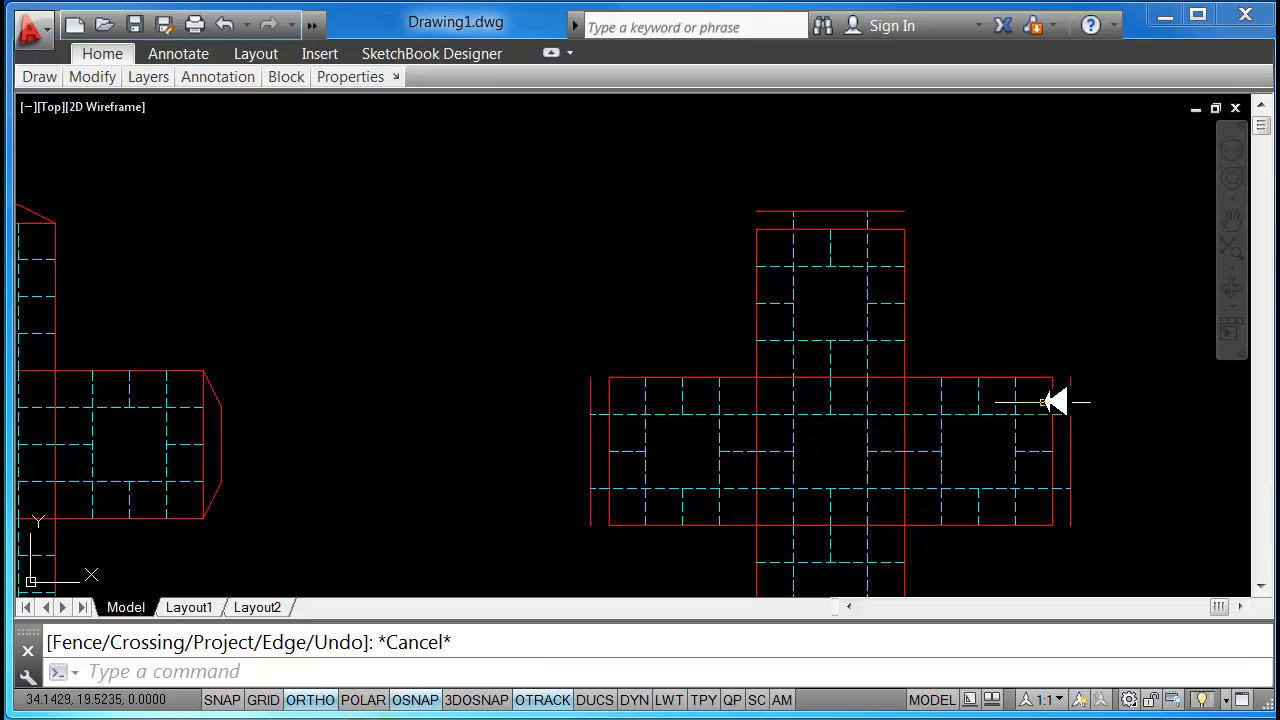
Draw the two slanted end lines of the top flap, from the extended grid line ends to the top square's outer corners
{"action": "type", "text": "l"}
{"action": "key", "text": "Return"}
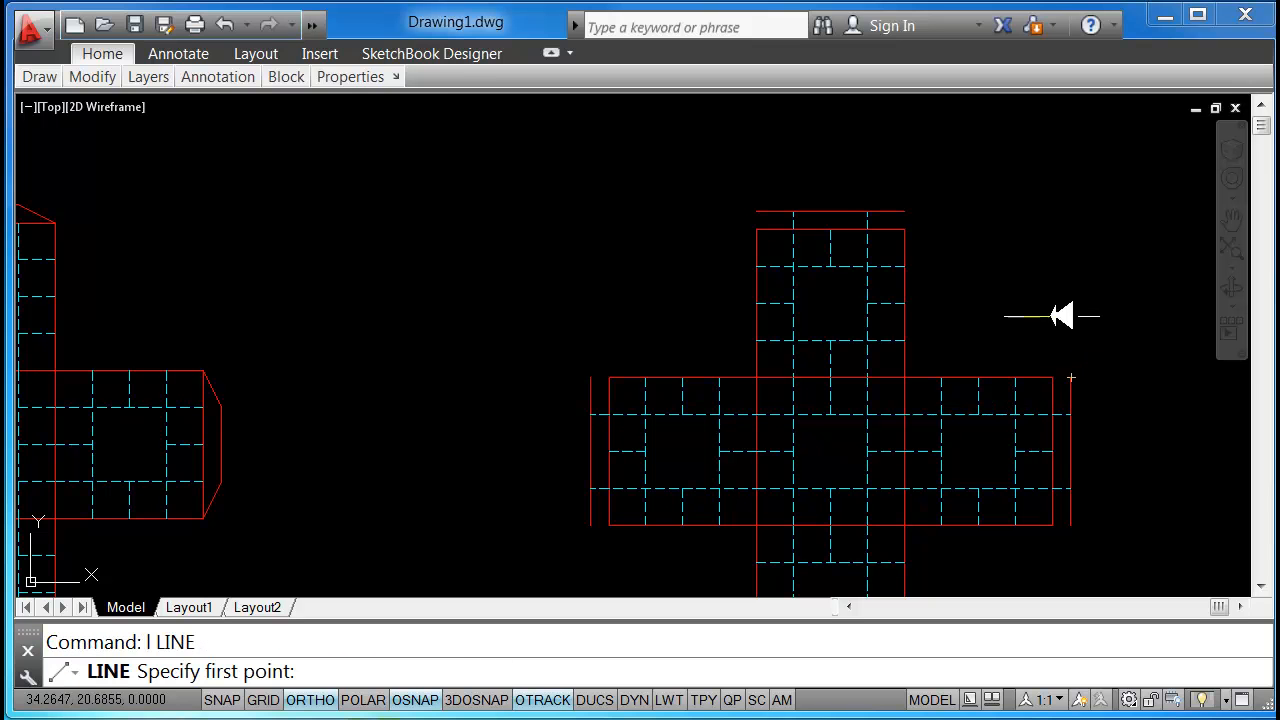
{"action": "left_click", "coordinate": [868, 212]}
{"action": "left_click", "coordinate": [905, 229]}
{"action": "key", "text": "Return"}
{"action": "key", "text": "Return"}
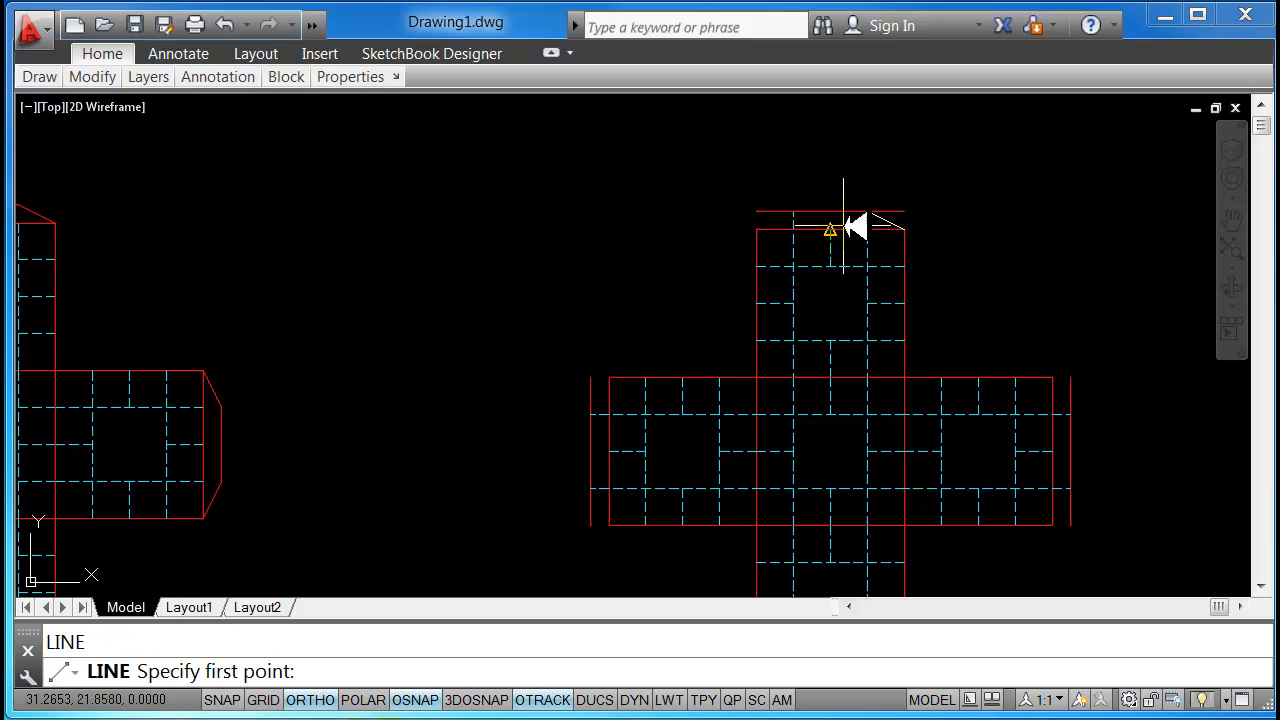
{"action": "left_click", "coordinate": [793, 212]}
{"action": "left_click", "coordinate": [756, 229]}
{"action": "key", "text": "Return"}
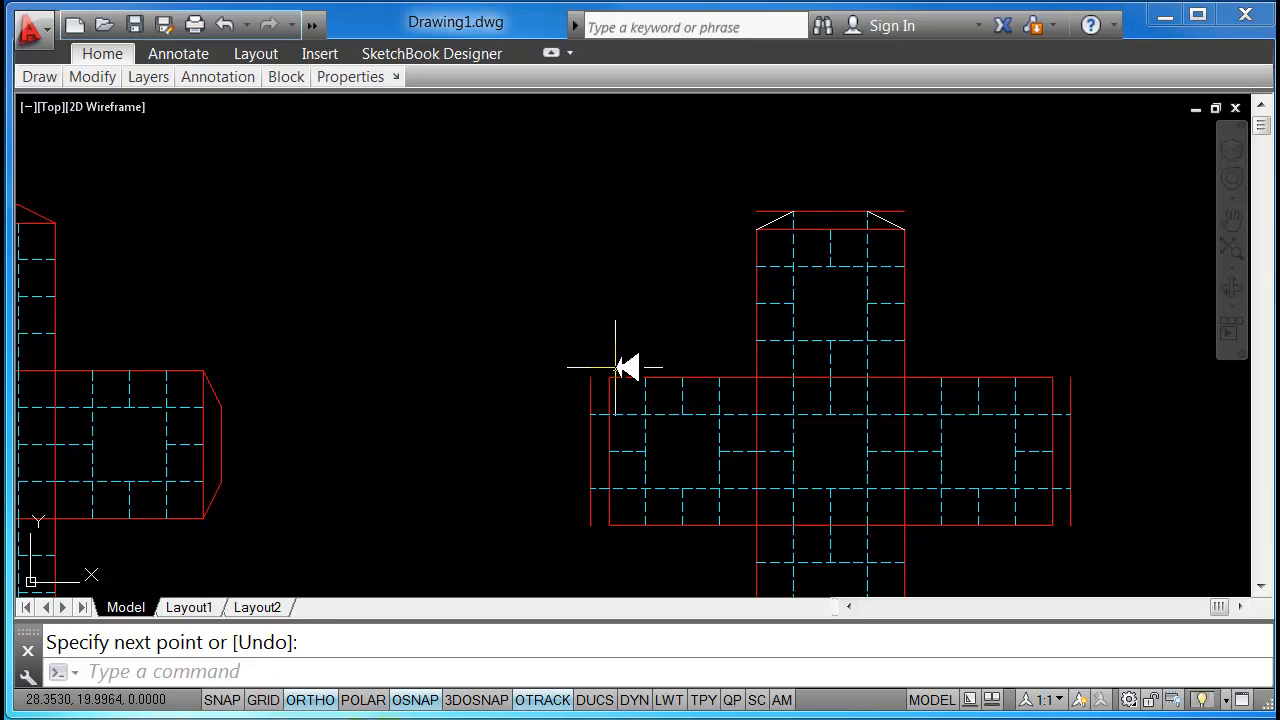
Draw the two slanted end lines of the left flap, from the extended grid line ends to the left square's outer corners
{"action": "key", "text": "Return"}
{"action": "left_click", "coordinate": [591, 413]}
{"action": "left_click", "coordinate": [609, 378]}
{"action": "key", "text": "Return"}
{"action": "key", "text": "Return"}
{"action": "left_click", "coordinate": [590, 489]}
{"action": "left_click", "coordinate": [609, 524]}
{"action": "key", "text": "Return"}
Draw the two slanted end lines of the right flap, from the extended grid line ends to the right square's outer corners
{"action": "key", "text": "Return"}
{"action": "left_click", "coordinate": [1070, 489]}
{"action": "left_click", "coordinate": [1053, 524]}
{"action": "key", "text": "Return"}
{"action": "key", "text": "Return"}
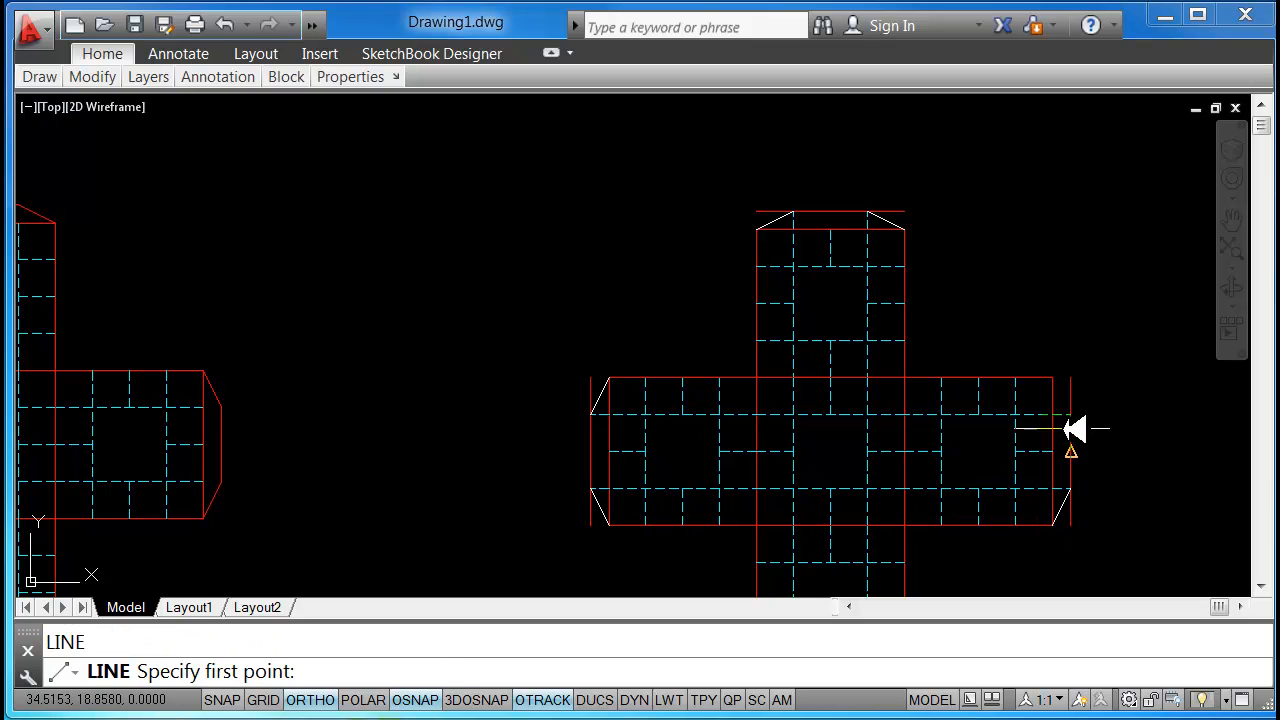
{"action": "left_click", "coordinate": [1070, 413]}
{"action": "left_click", "coordinate": [1053, 378]}
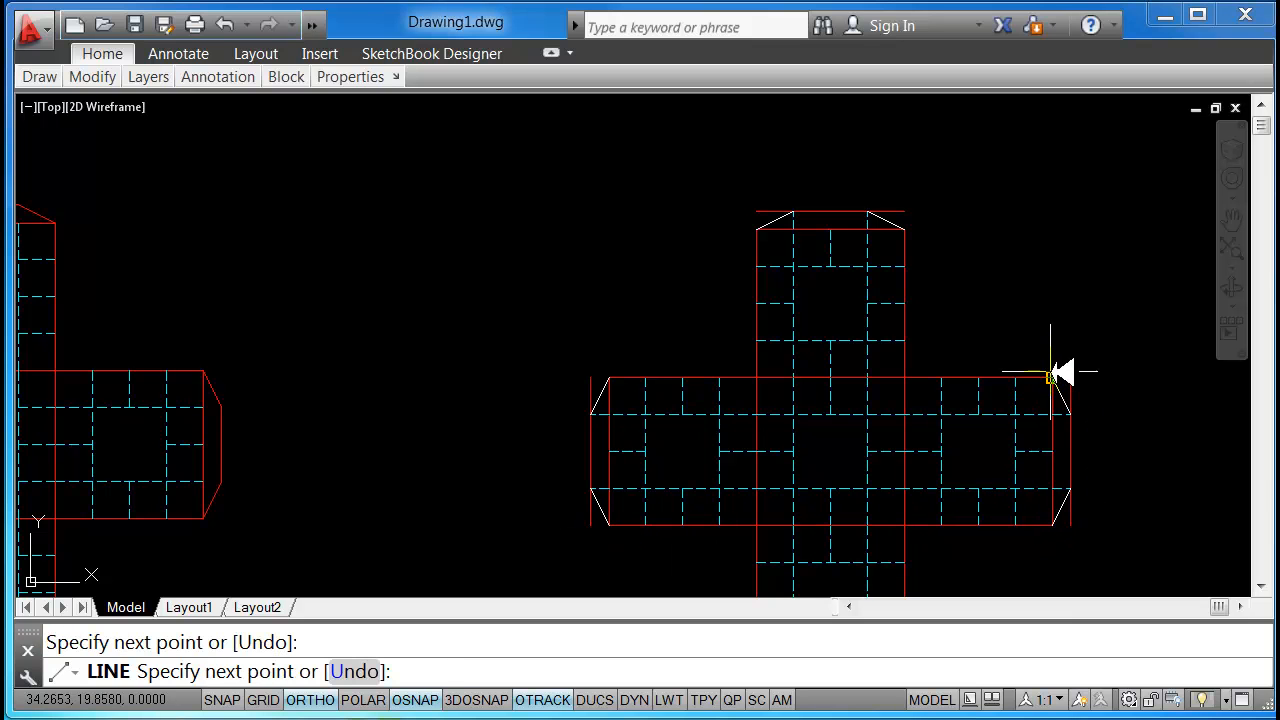
{"action": "key", "text": "Escape"}
Trim the offset lines' ends beyond the slanted flap edges and the dashed extensions inside the left and right flaps
{"action": "type", "text": "tr"}
{"action": "key", "text": "Return"}
{"action": "key", "text": "Return"}
{"action": "left_click", "coordinate": [912, 208]}
{"action": "left_click", "coordinate": [876, 222]}
{"action": "left_click", "coordinate": [876, 222]}
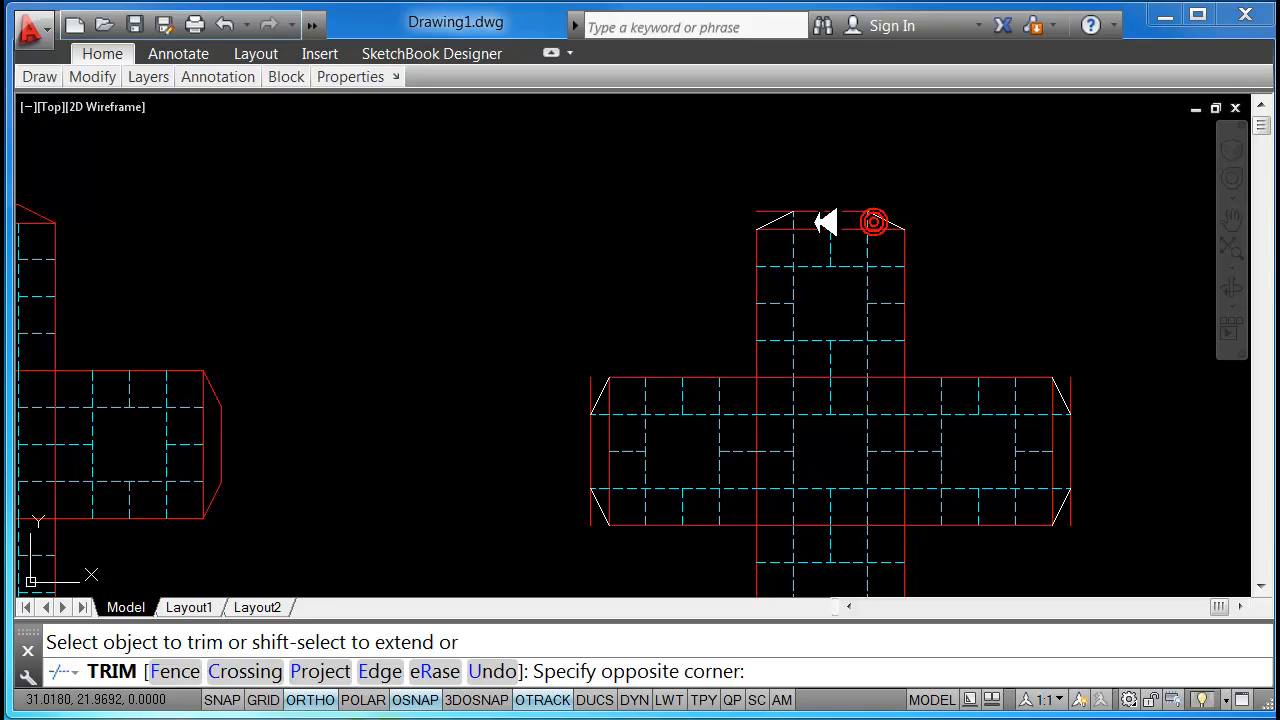
{"action": "left_click", "coordinate": [779, 213]}
{"action": "left_click", "coordinate": [592, 398]}
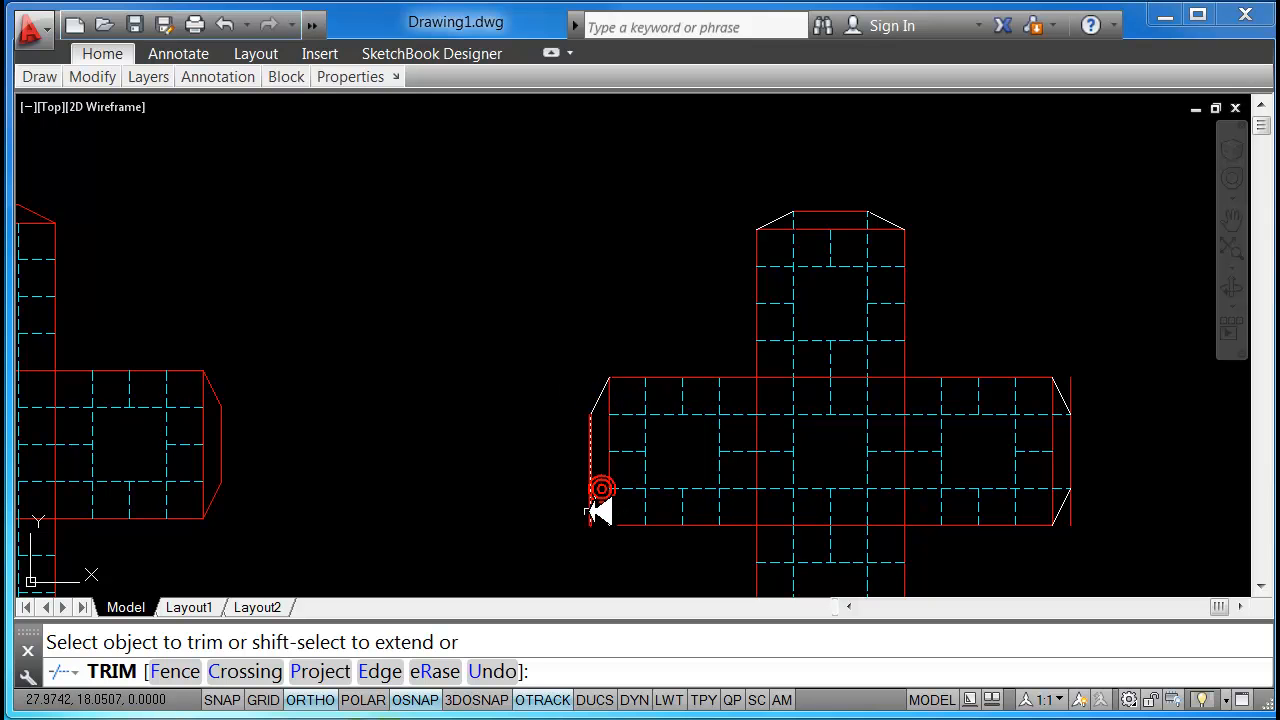
{"action": "left_click", "coordinate": [1075, 522]}
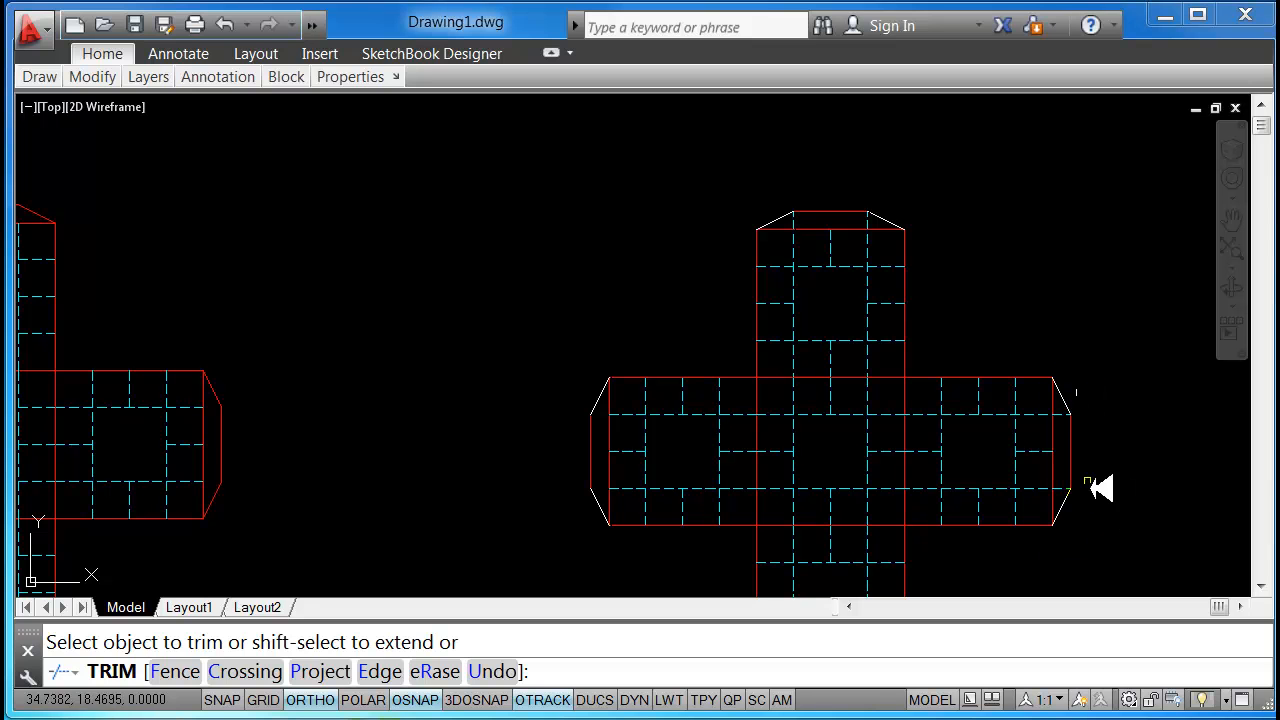
{"action": "left_click", "coordinate": [1059, 415]}
{"action": "middle_click_drag", "start_coordinate": [1072, 490], "coordinate": [995, 429]}
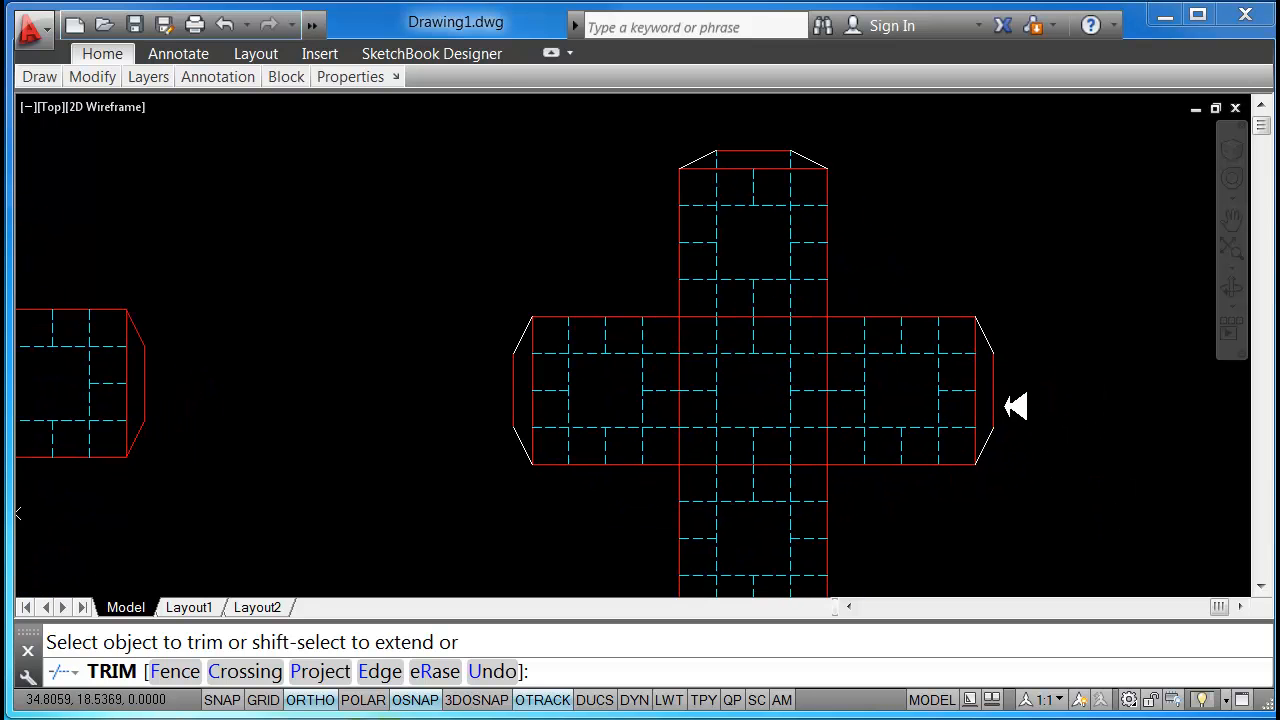
{"action": "key", "text": "Escape"}
{"action": "left_click", "coordinate": [1027, 480]}
{"action": "left_click", "coordinate": [1000, 317]}
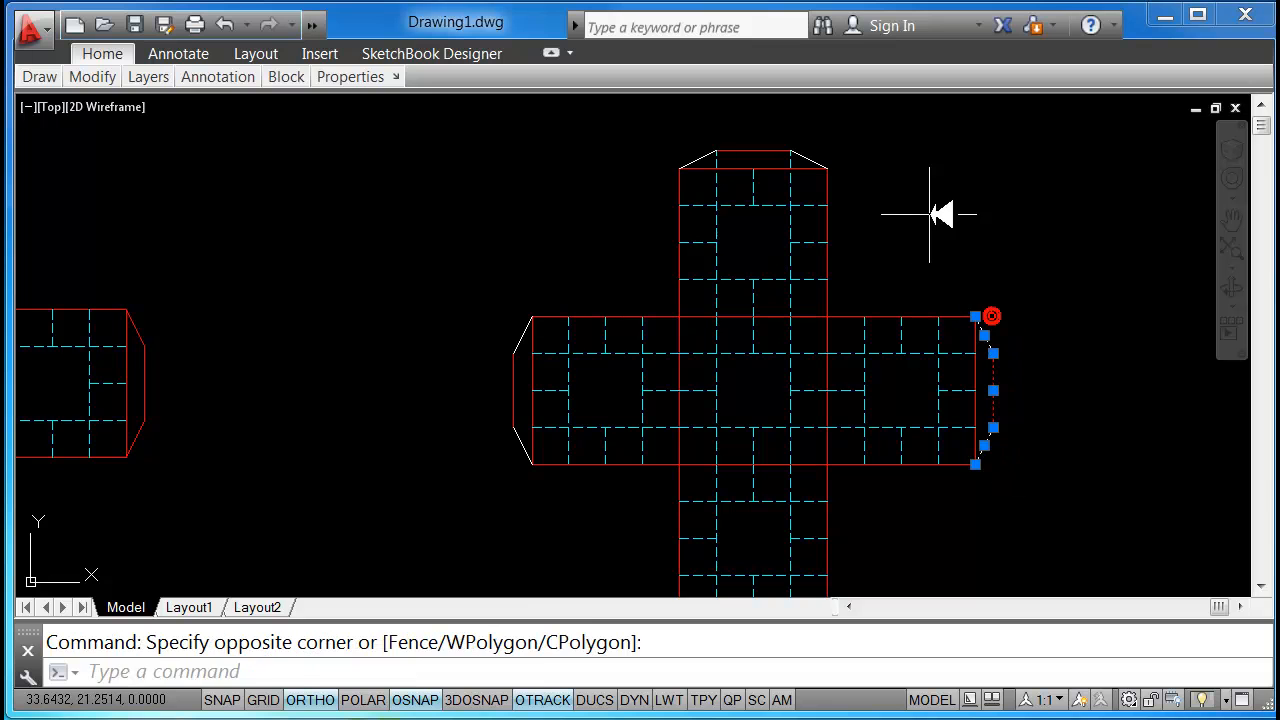
{"action": "left_click", "coordinate": [866, 157]}
{"action": "left_click", "coordinate": [646, 138]}
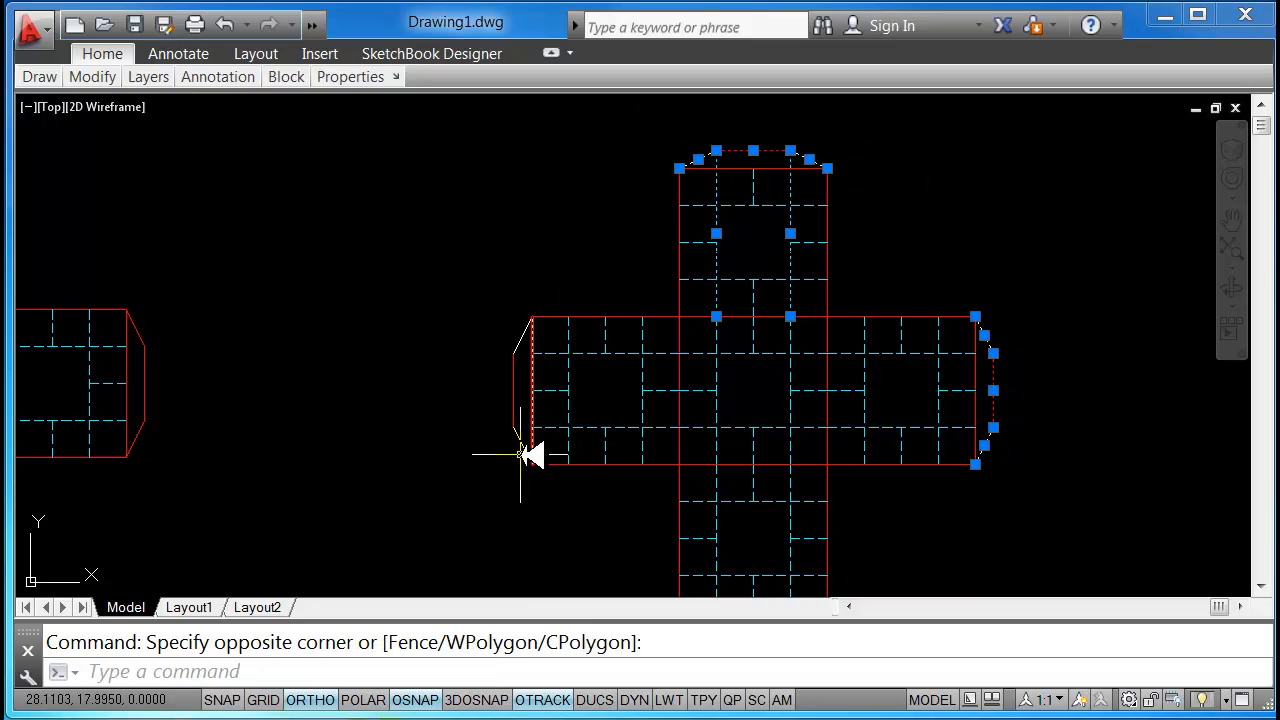
{"action": "key", "text": "Escape"}
Trim the two extended dashed grid lines out of the top flap
{"action": "type", "text": "tr"}
{"action": "key", "text": "Return"}
{"action": "key", "text": "Return"}
{"action": "left_click", "coordinate": [789, 160]}
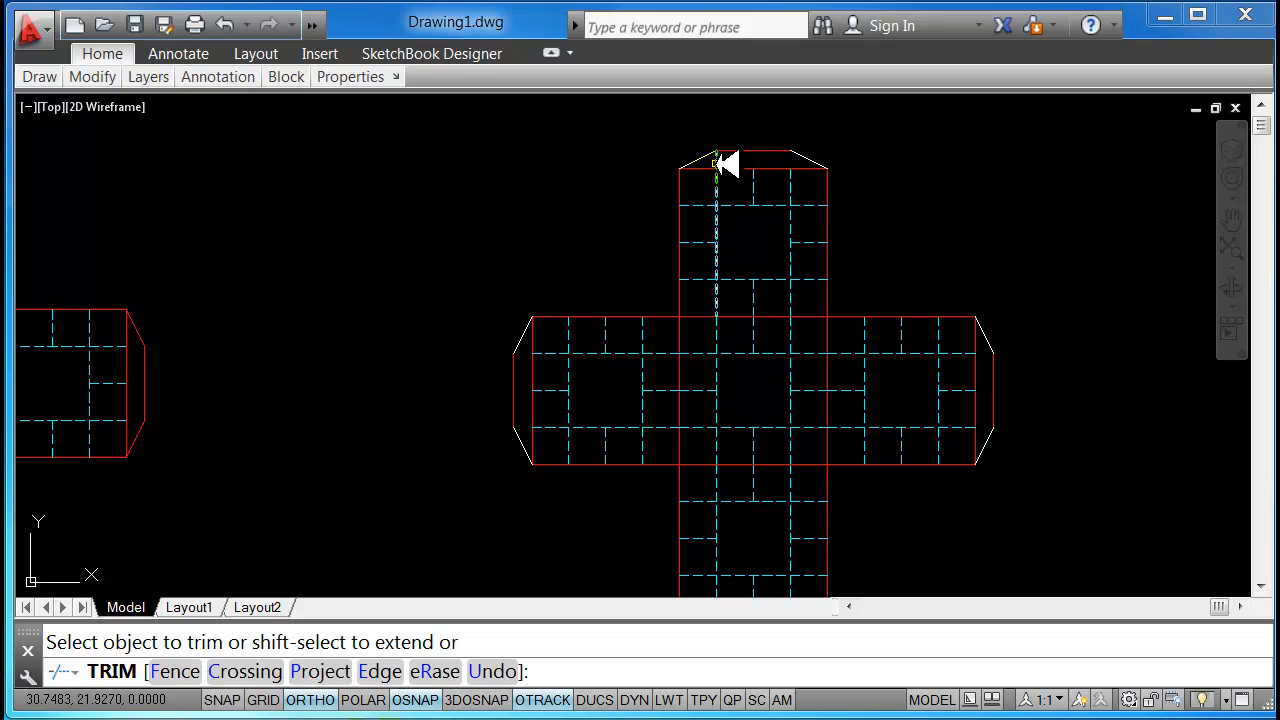
{"action": "key", "text": "Escape"}
Change the colour of all the edge lines of the top, left and right flaps to Red
{"action": "left_click", "coordinate": [1006, 474]}
{"action": "left_click", "coordinate": [988, 312]}
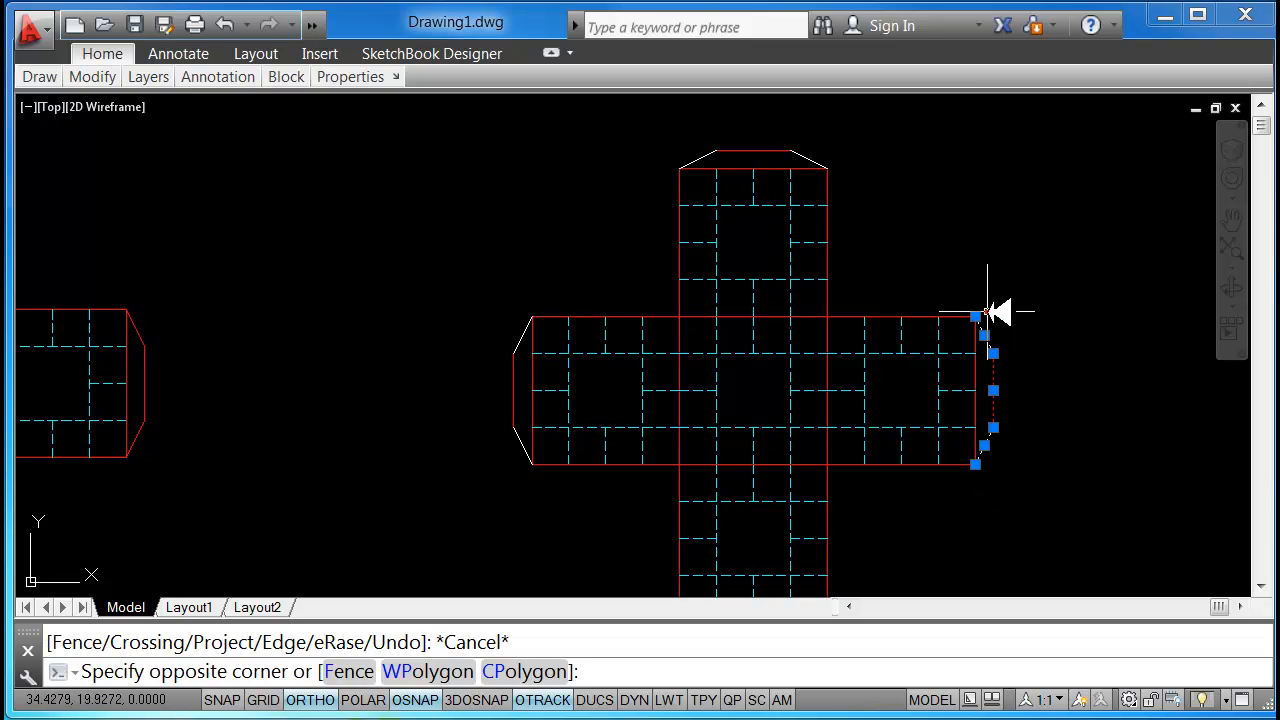
{"action": "left_click", "coordinate": [876, 168]}
{"action": "left_click", "coordinate": [667, 131]}
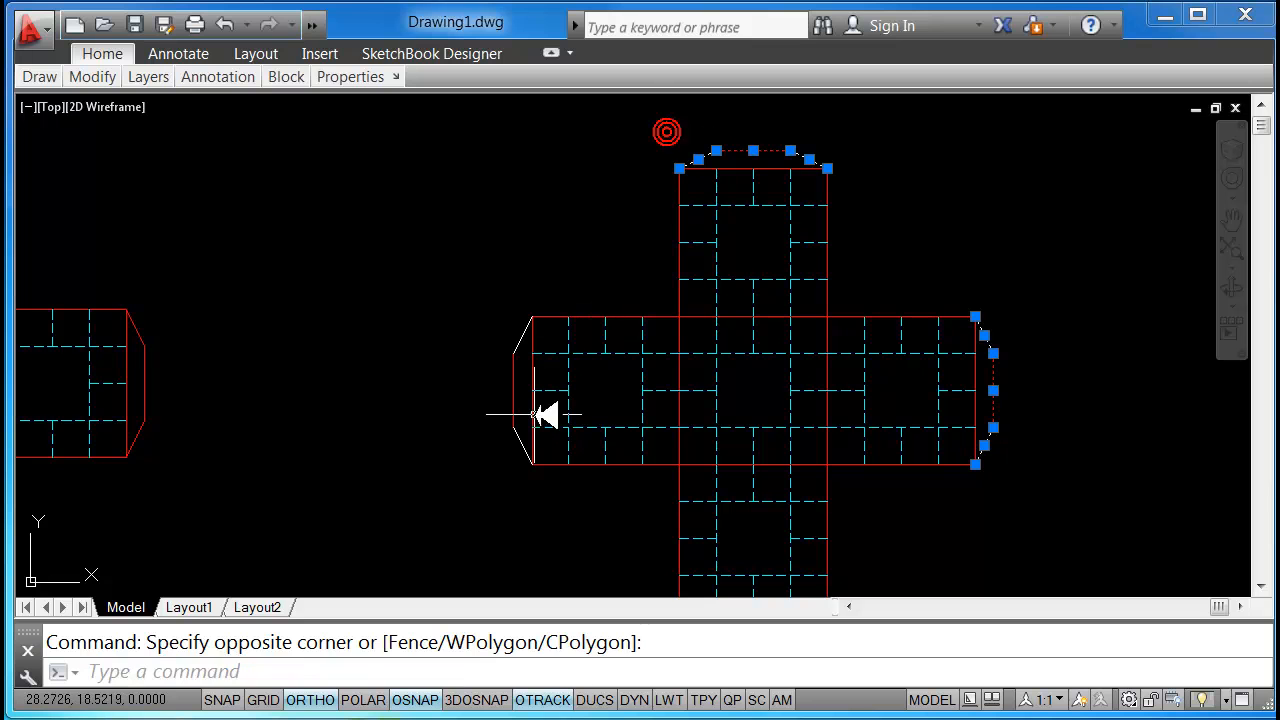
{"action": "left_click", "coordinate": [523, 457]}
{"action": "left_click", "coordinate": [474, 297]}
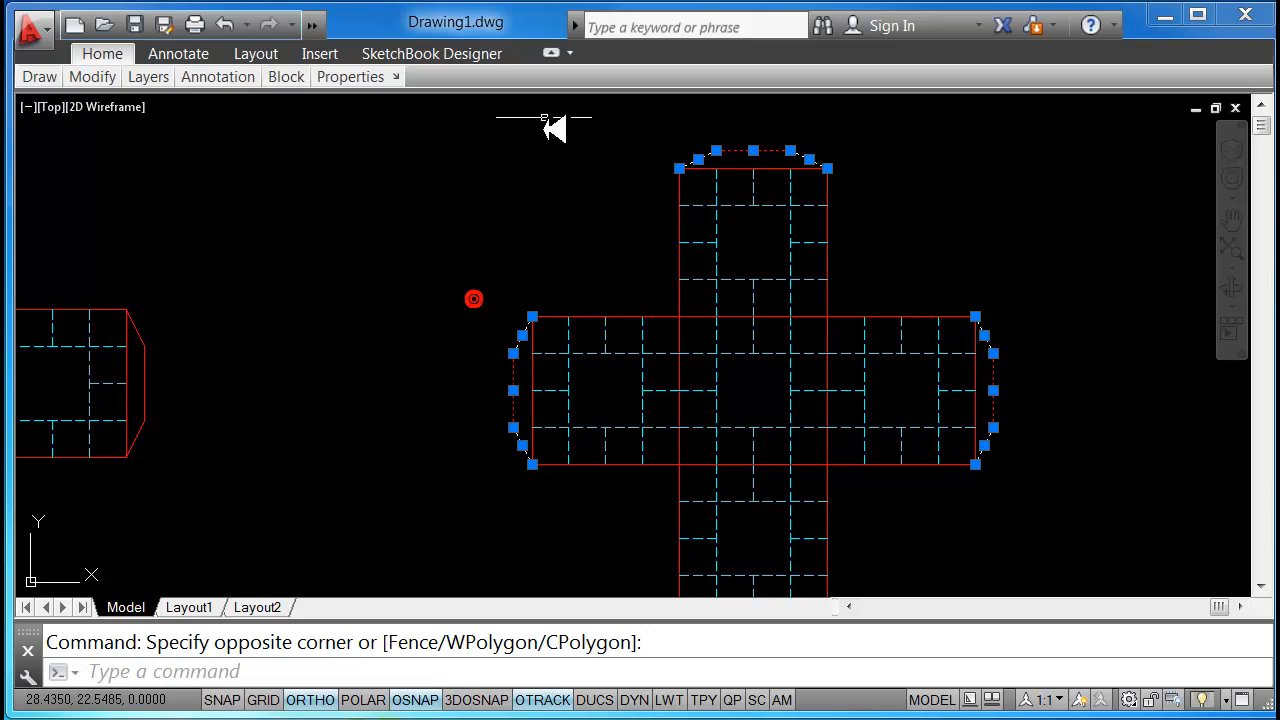
{"action": "left_click", "coordinate": [366, 77]}
{"action": "left_click", "coordinate": [376, 100]}
{"action": "left_click", "coordinate": [372, 193]}
{"action": "key", "text": "Escape"}
{"action": "scroll", "coordinate": [430, 260], "scroll_direction": "down", "scroll_amount": 2}
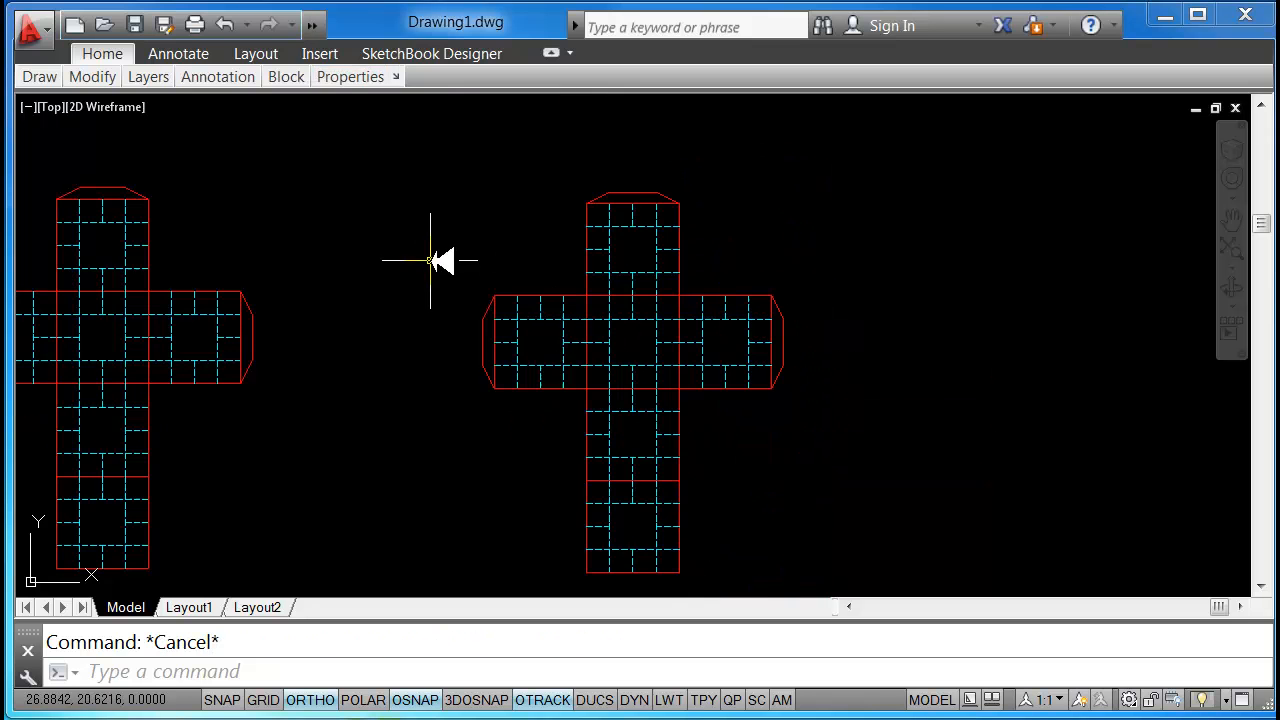
{"action": "middle_click_drag", "start_coordinate": [472, 288], "coordinate": [554, 237]}
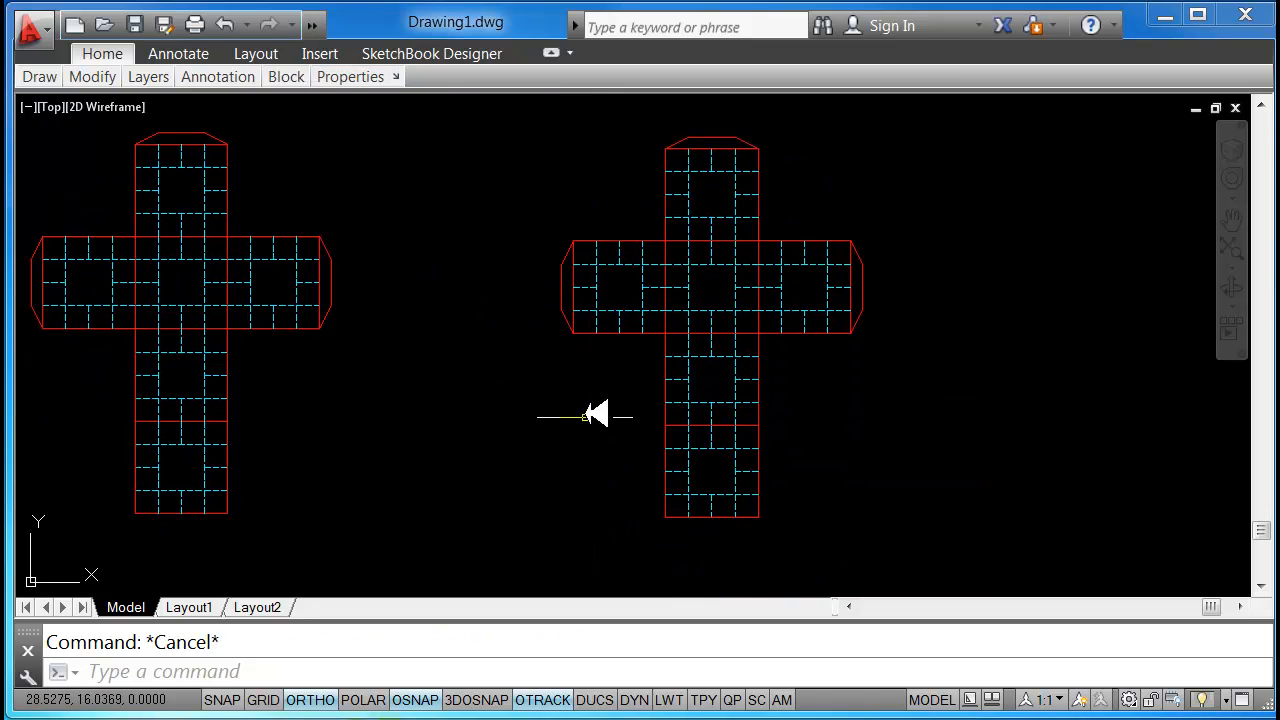
{"action": "mouse_move", "coordinate": [772, 357]}
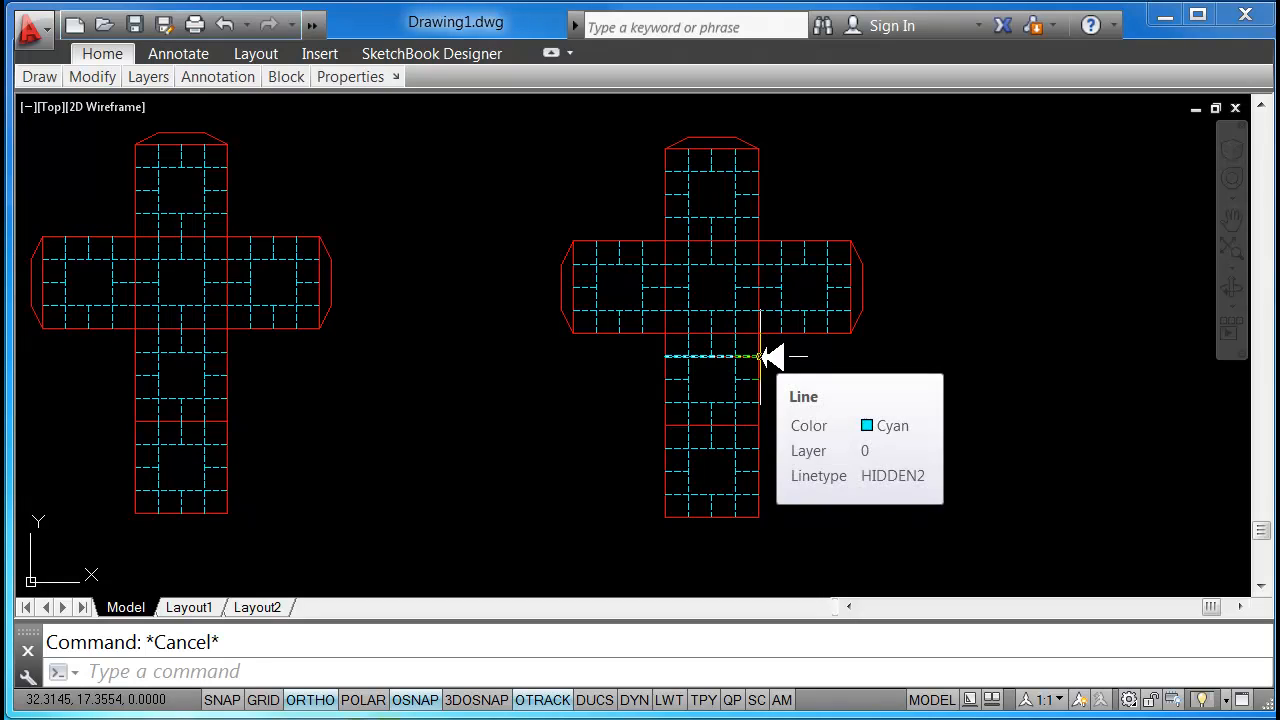